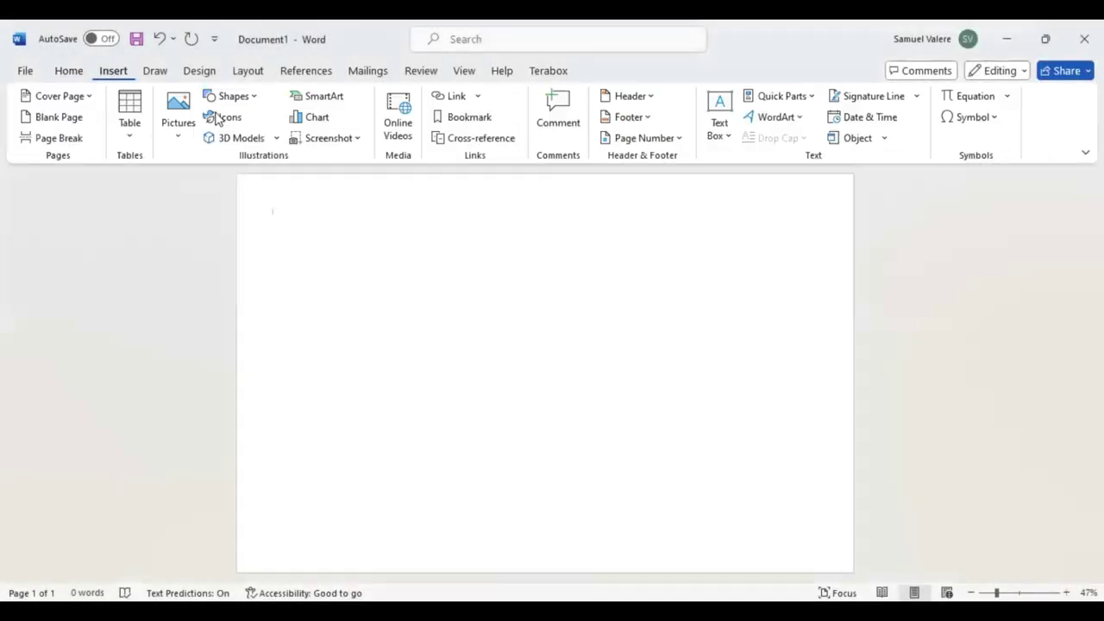
Draw a rectangle that covers the whole page.
click(245, 98)
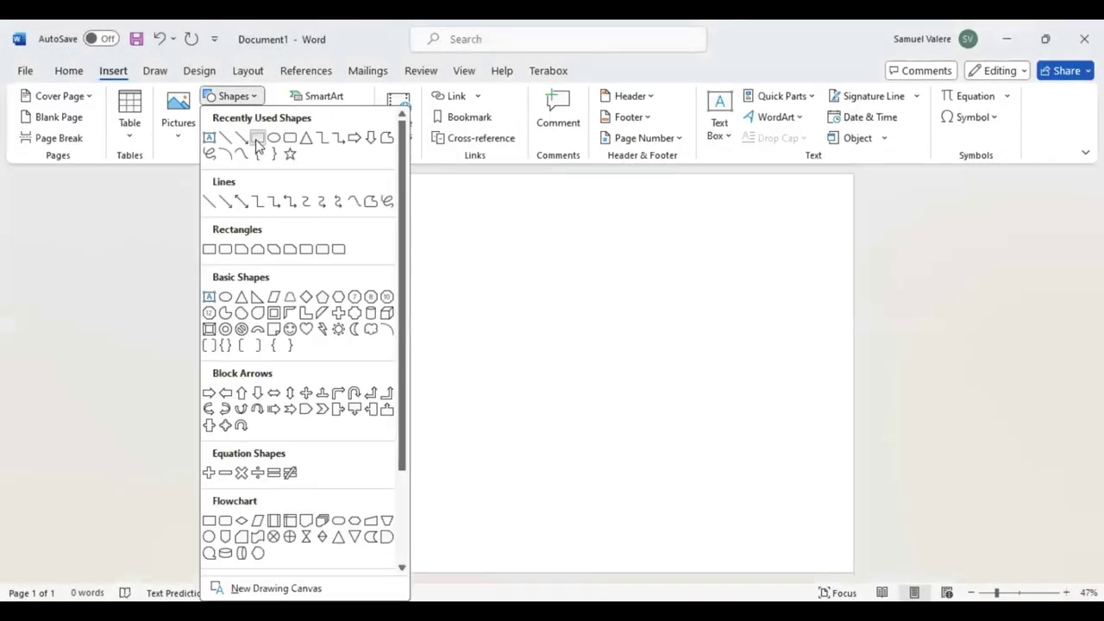
click(257, 138)
mouse_move(264, 193)
mouse_down()
mouse_move(681, 420)
mouse_move(854, 572)
mouse_up()
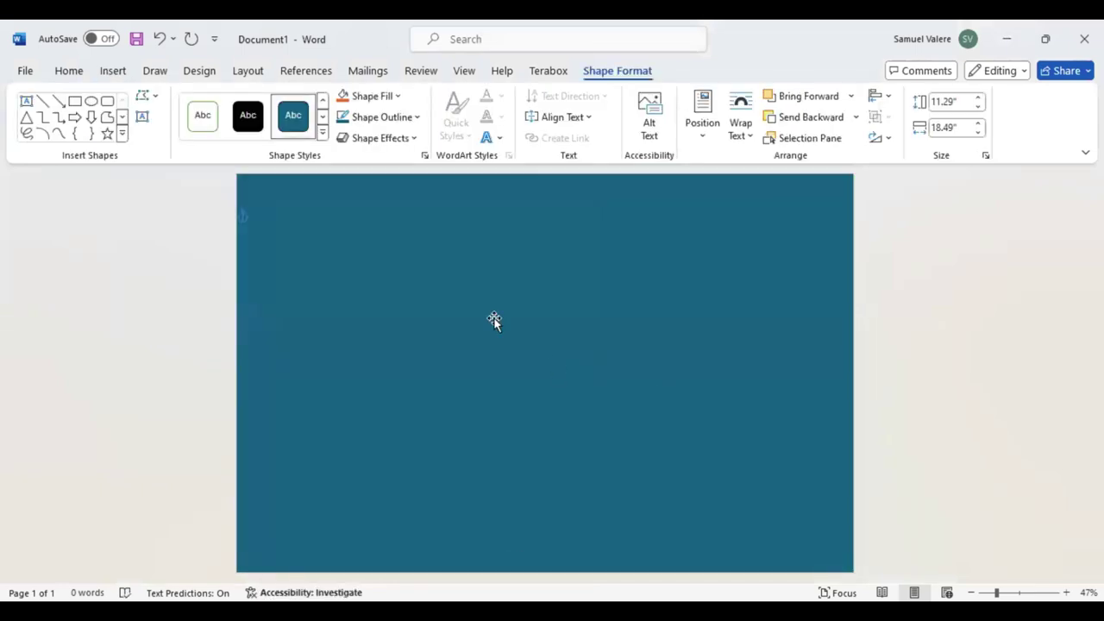
Remove the rectangle's outline and fill it solid black.
click(418, 118)
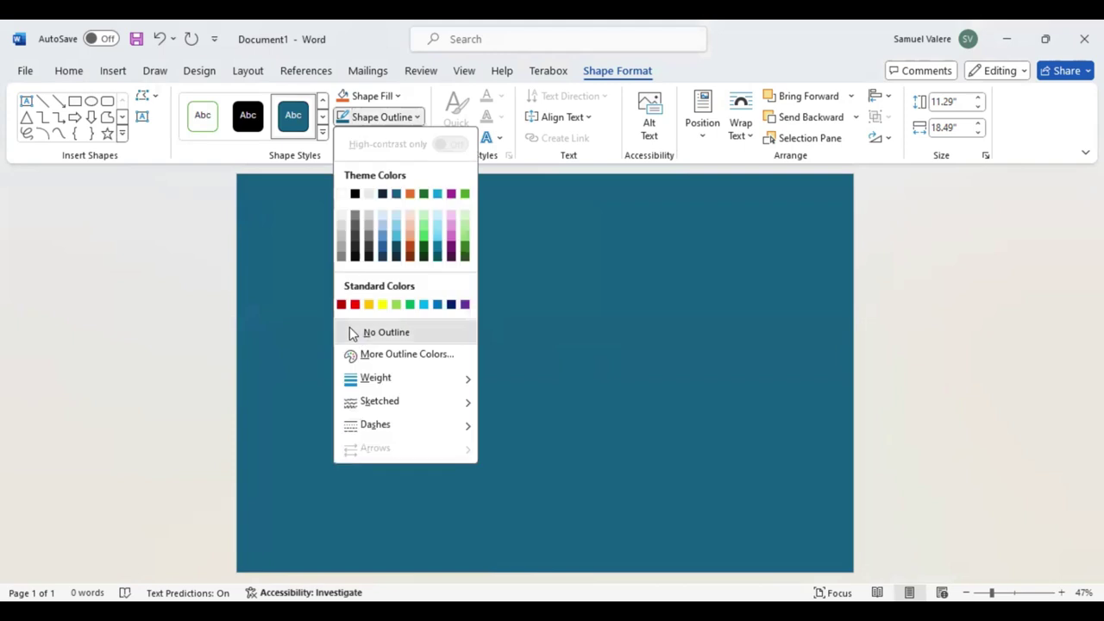
click(390, 112)
click(398, 96)
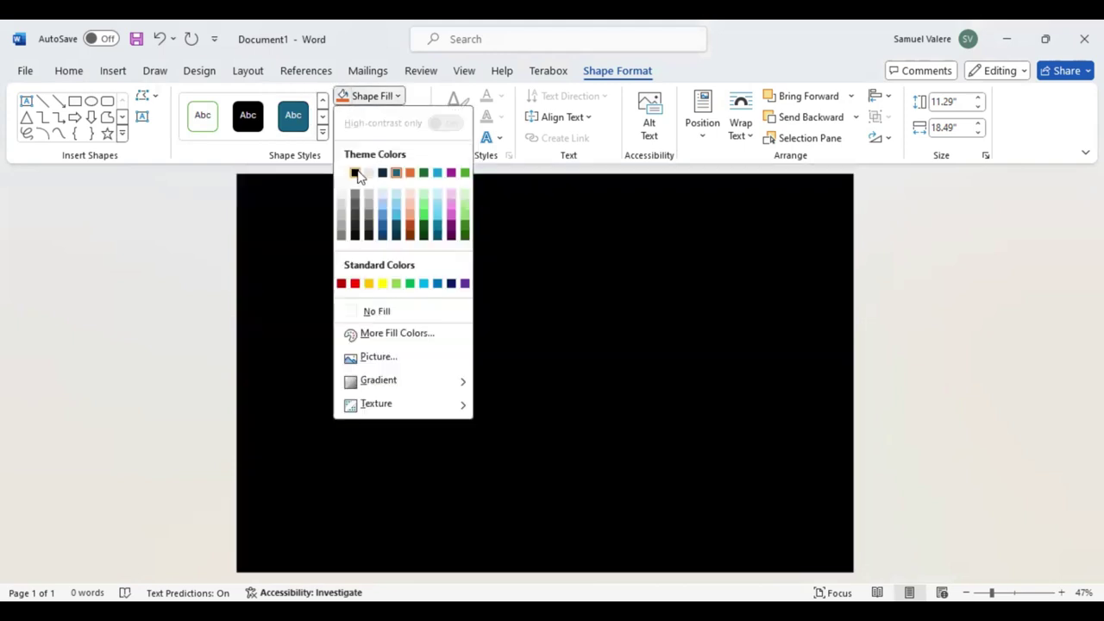
click(460, 226)
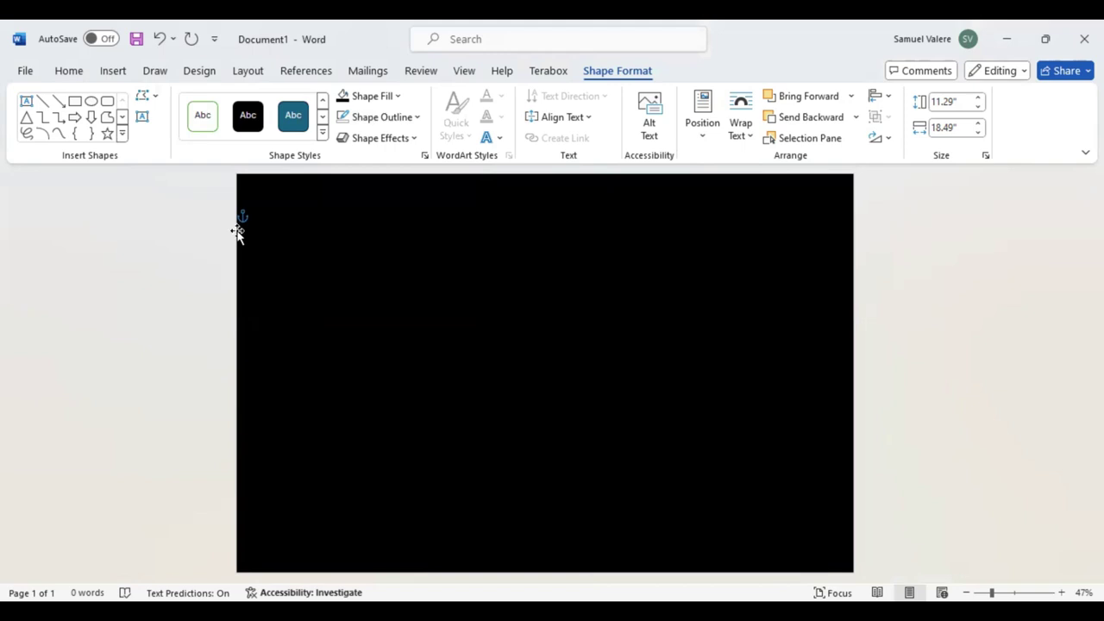
click(117, 72)
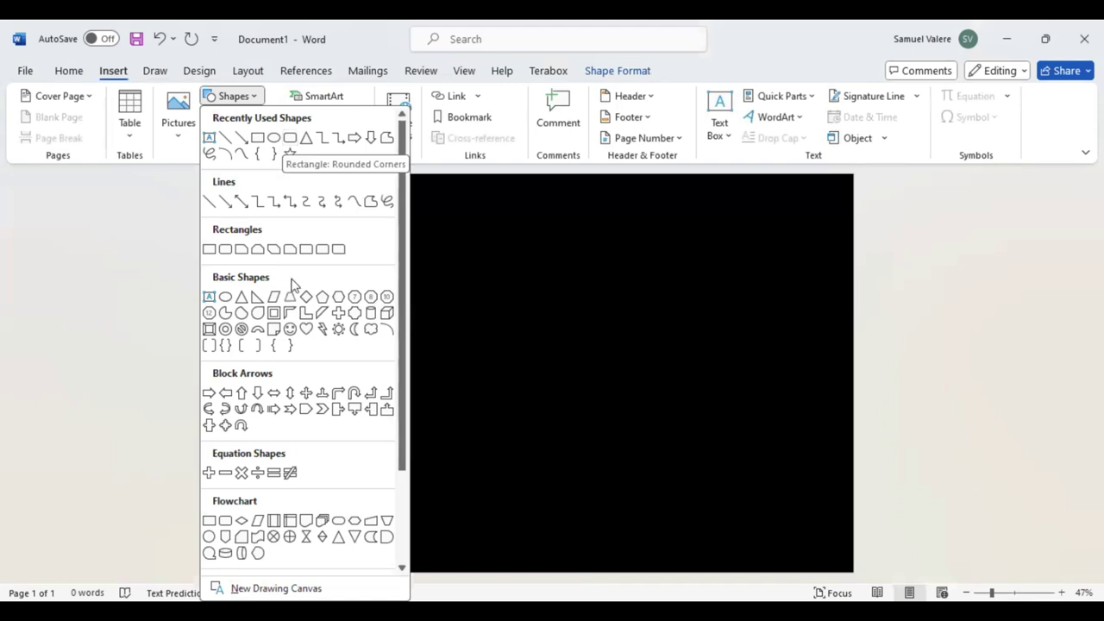
Draw an oval and size it to about 5.78" by 4.56", running off the top-left corner.
click(208, 537)
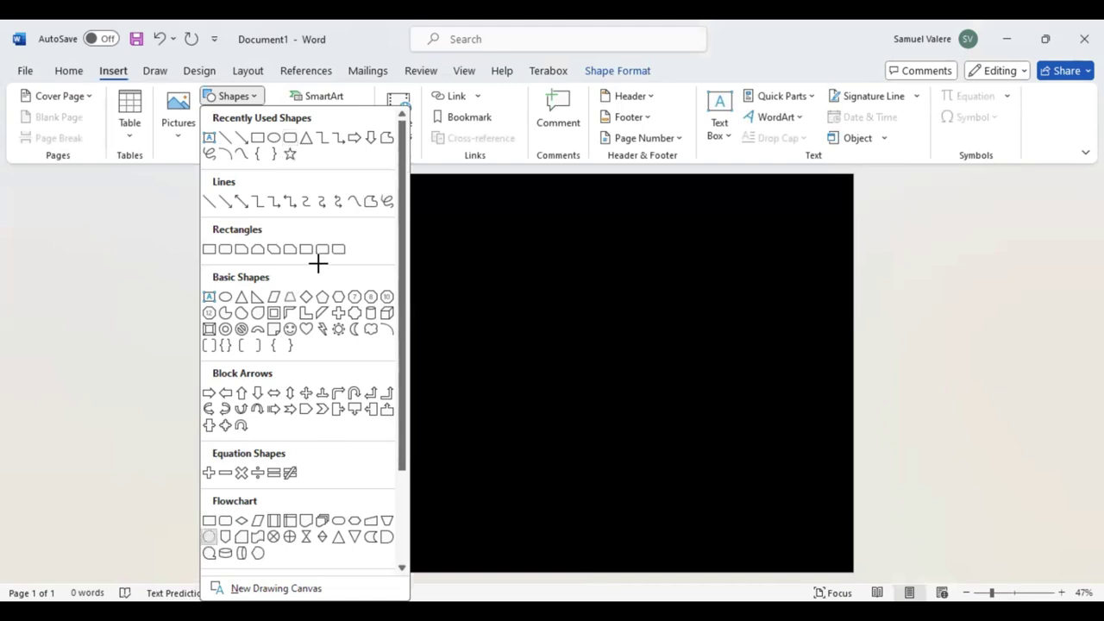
mouse_move(307, 256)
mouse_down()
mouse_move(420, 340)
mouse_move(319, 270)
mouse_up()
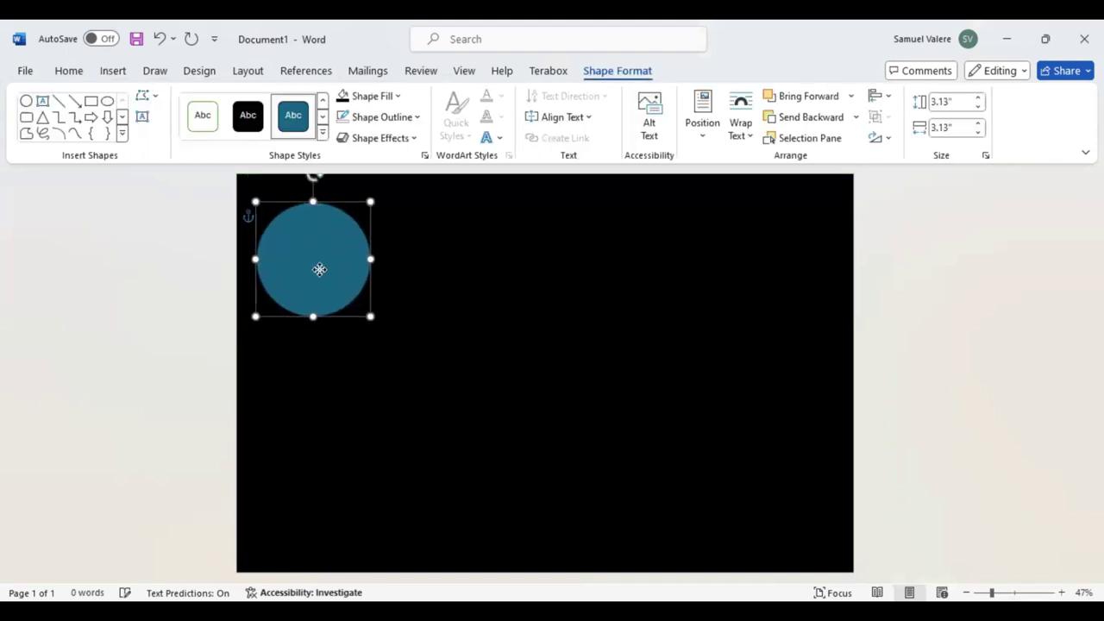
mouse_move(314, 315)
mouse_down()
mouse_move(313, 351)
mouse_move(419, 388)
mouse_up()
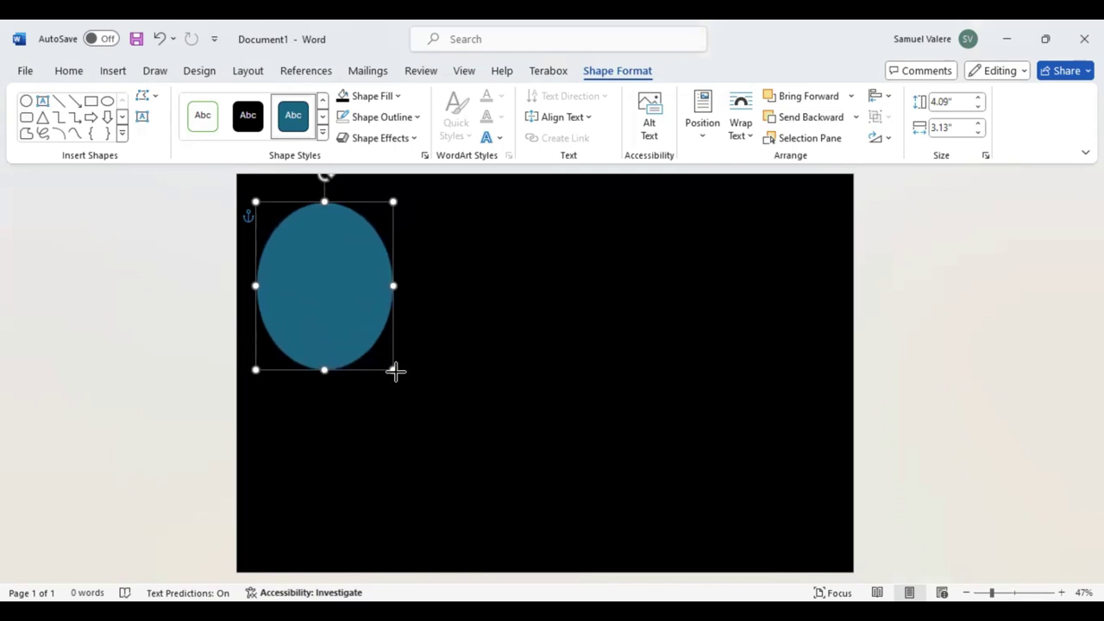
mouse_move(350, 320)
mouse_down()
mouse_move(297, 246)
mouse_move(259, 247)
mouse_up()
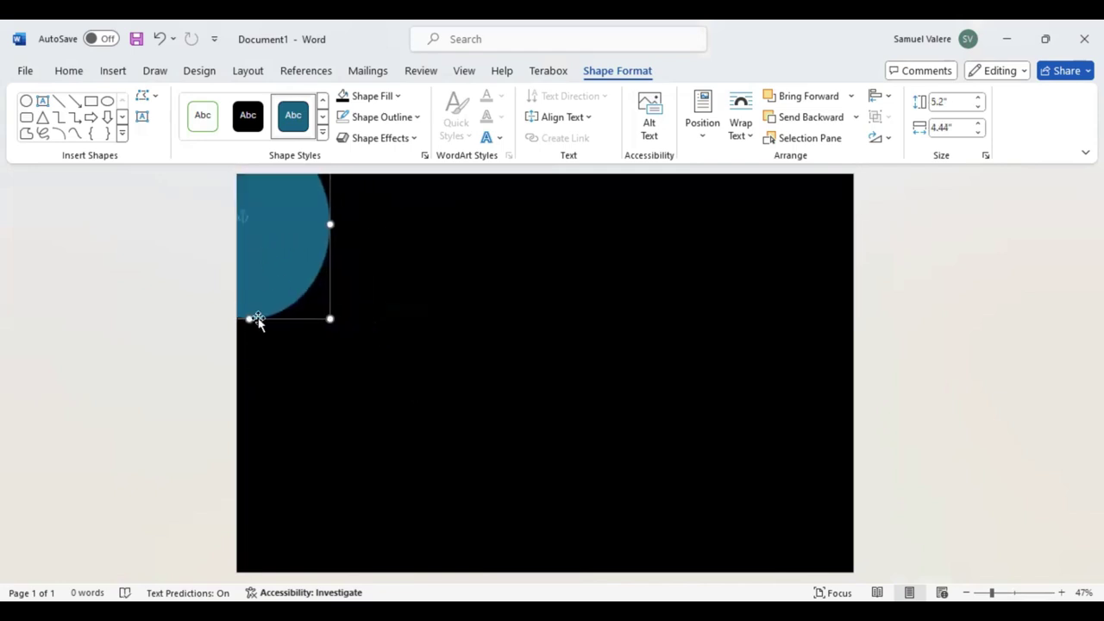
drag(250, 318, 250, 340)
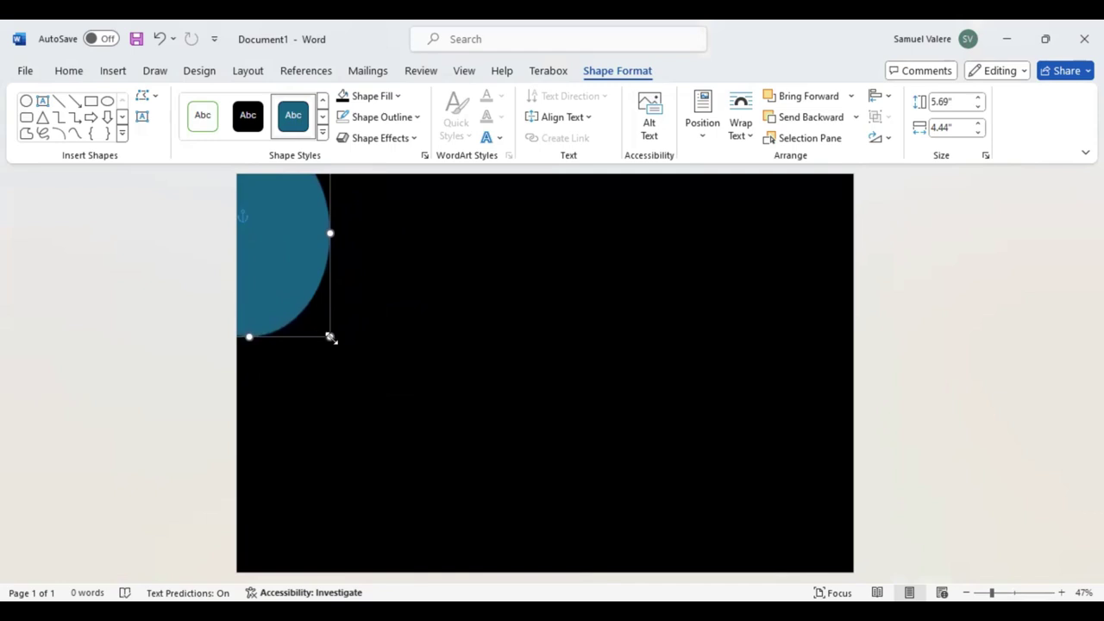
drag(305, 293, 301, 283)
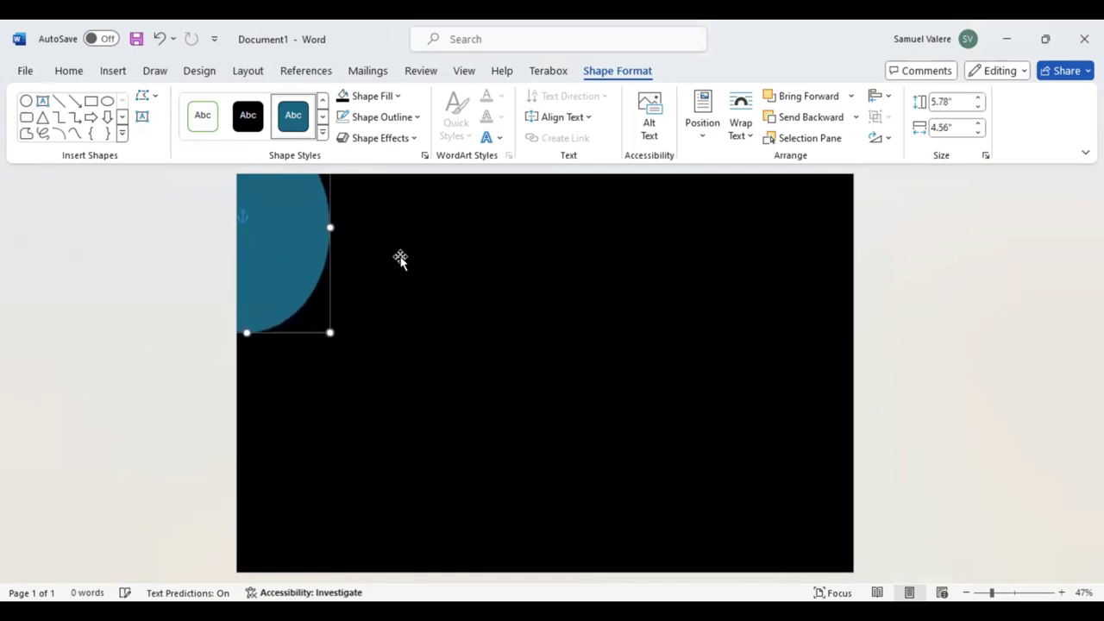
Fill the oval navy, then place a yellow copy behind it, offset to show a crescent.
click(399, 98)
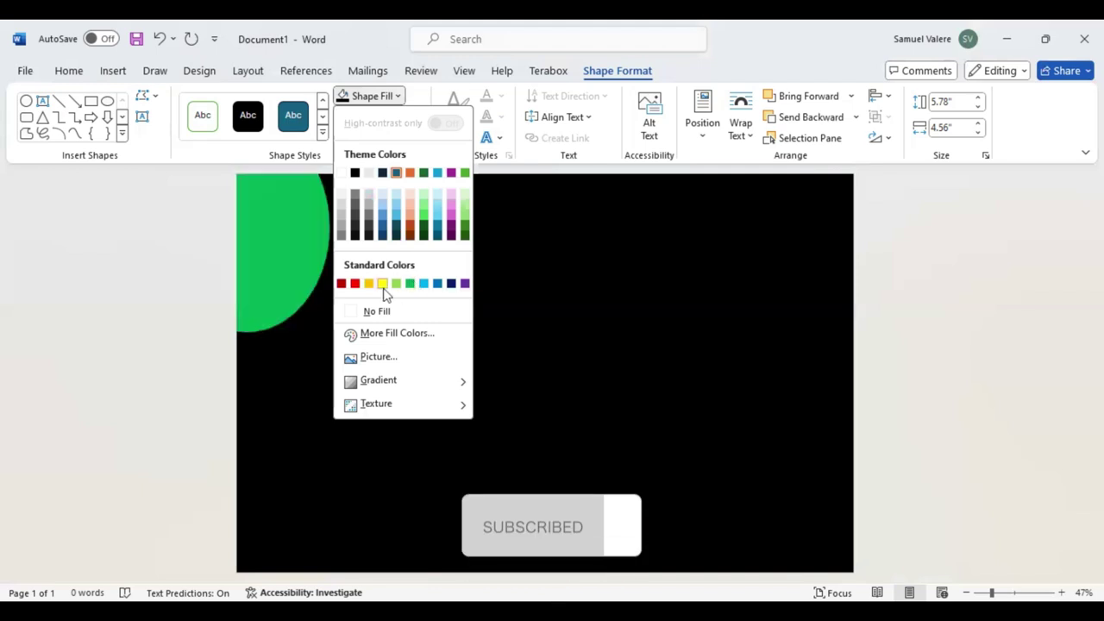
click(449, 281)
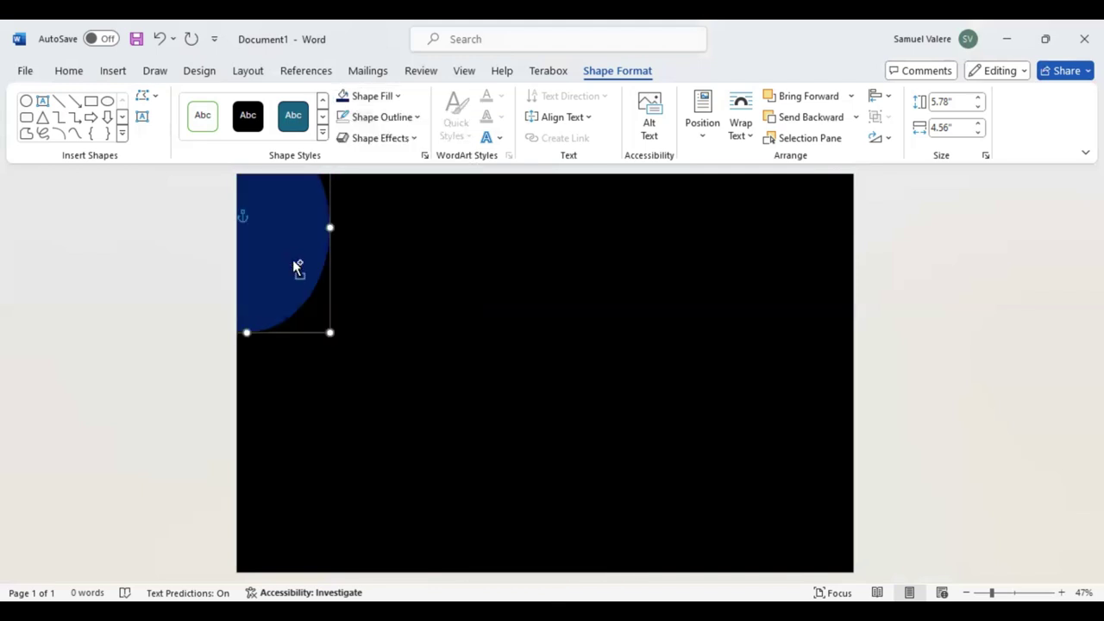
drag(294, 263, 300, 265)
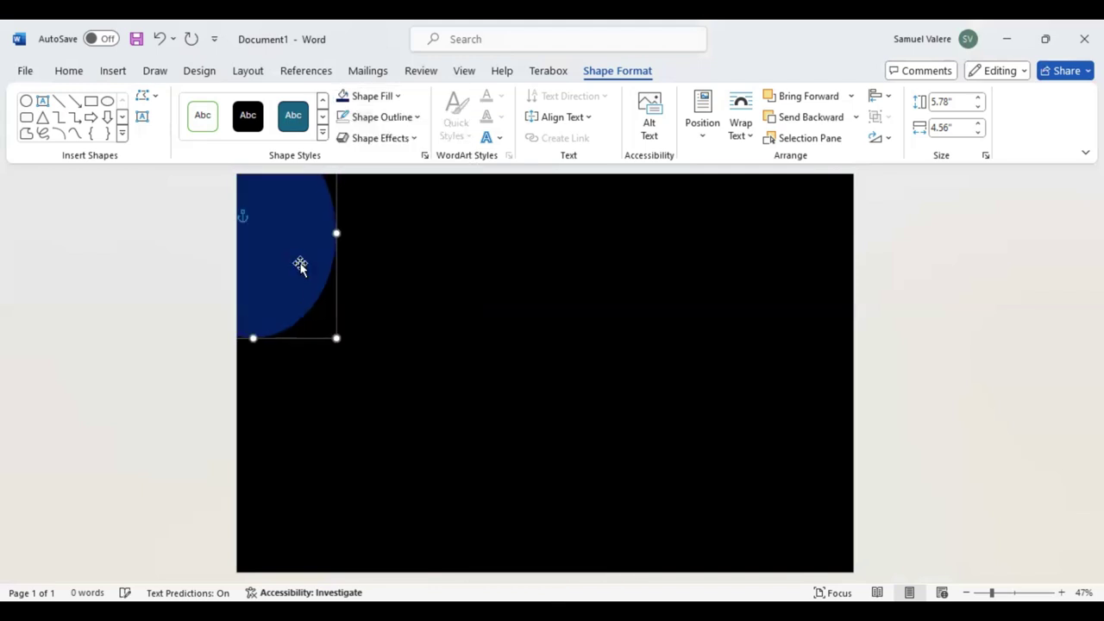
click(397, 96)
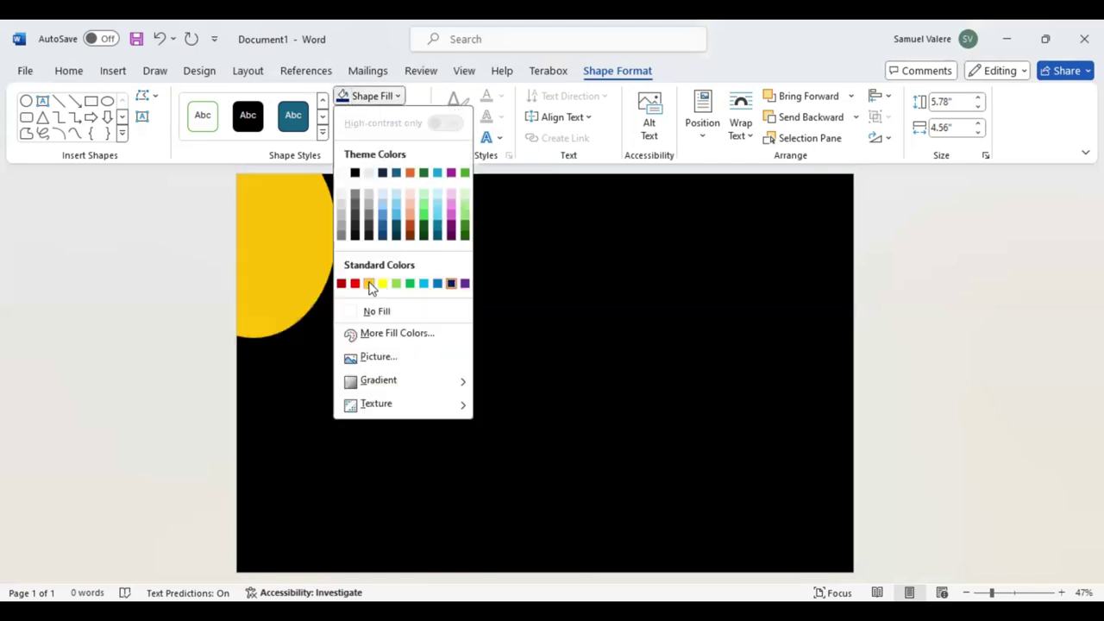
click(369, 285)
click(809, 117)
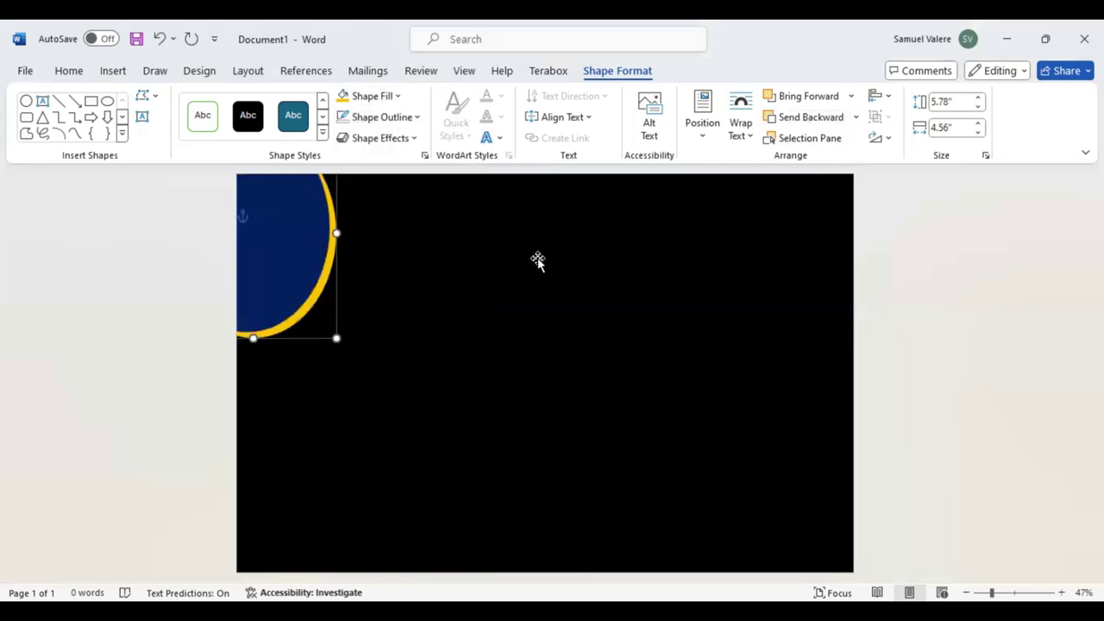
mouse_move(337, 304)
mouse_down()
mouse_move(354, 292)
mouse_move(327, 295)
mouse_up()
Undo the yellow oval's move and copy the navy oval to the bottom-right corner.
key(ctrl+z)
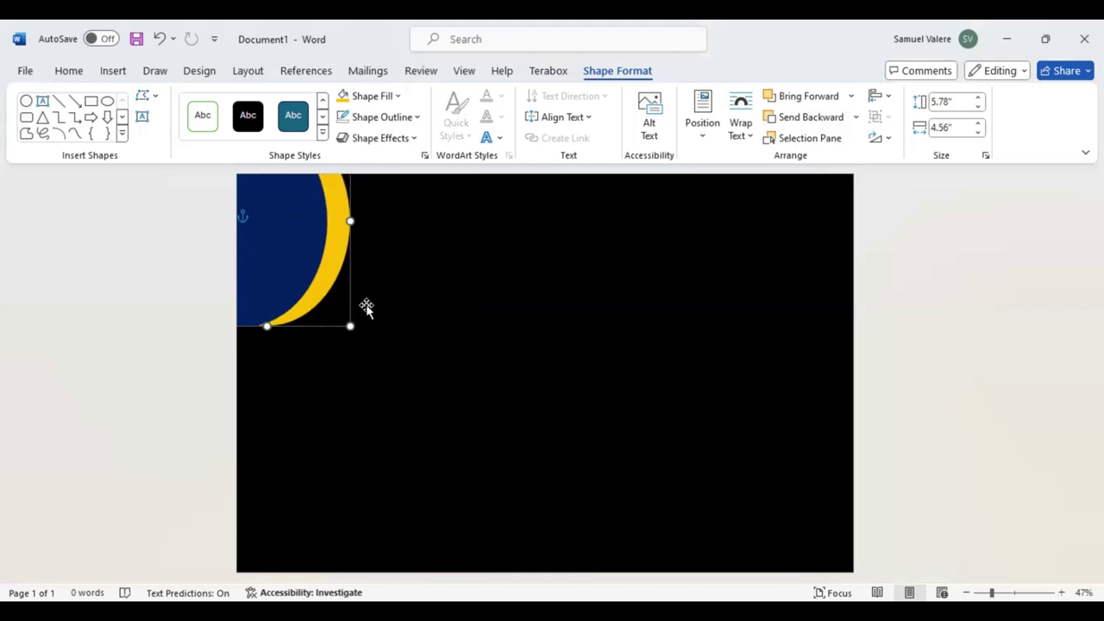
click(279, 255)
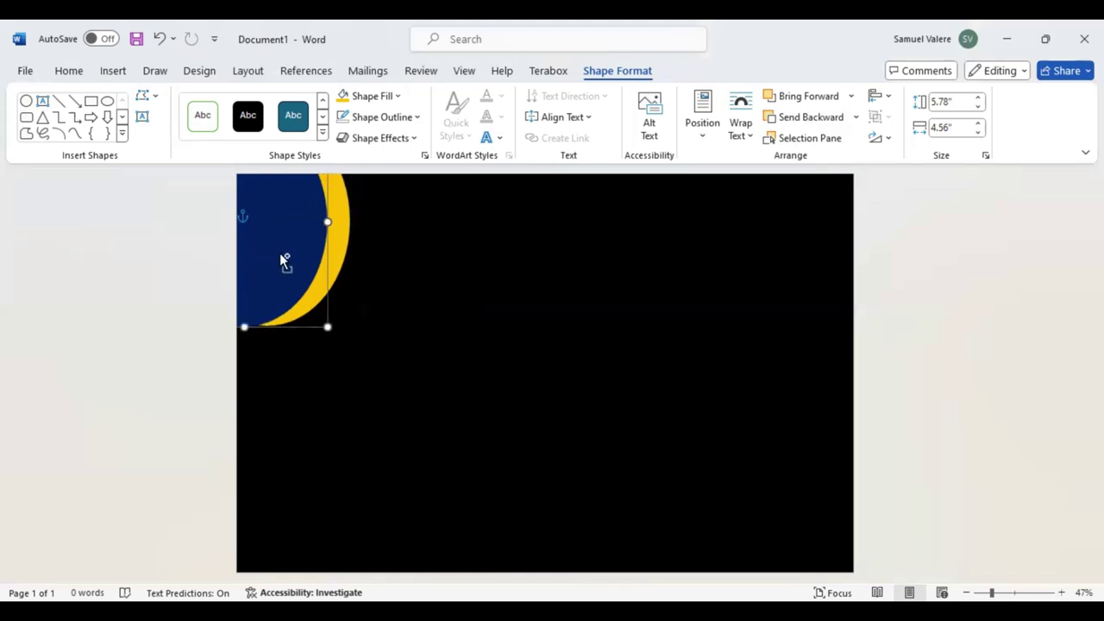
drag(282, 257, 897, 547)
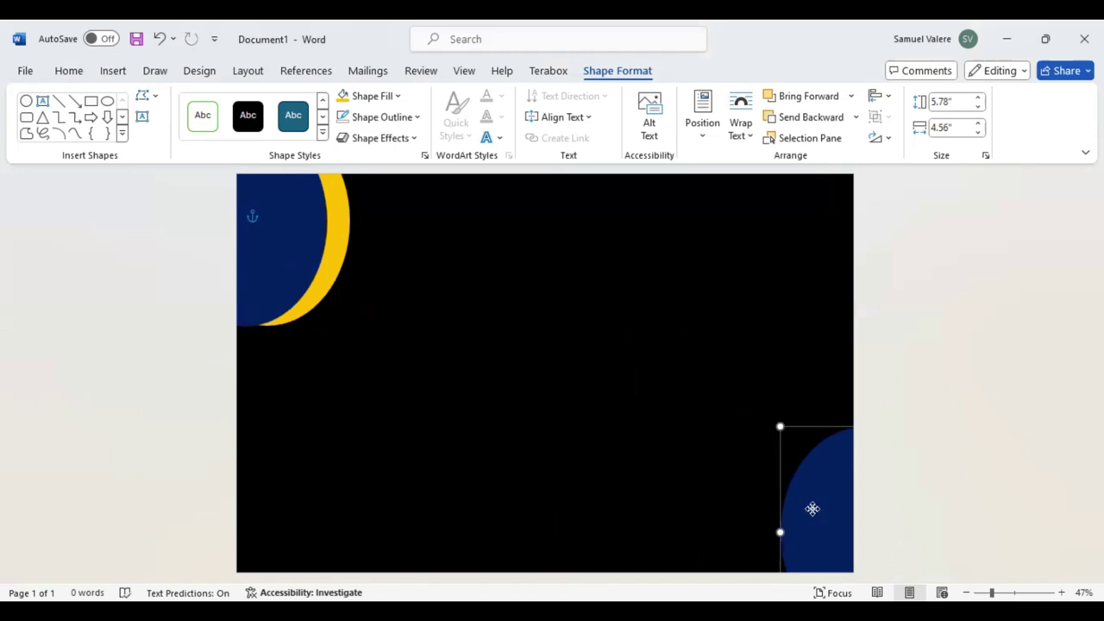
click(277, 294)
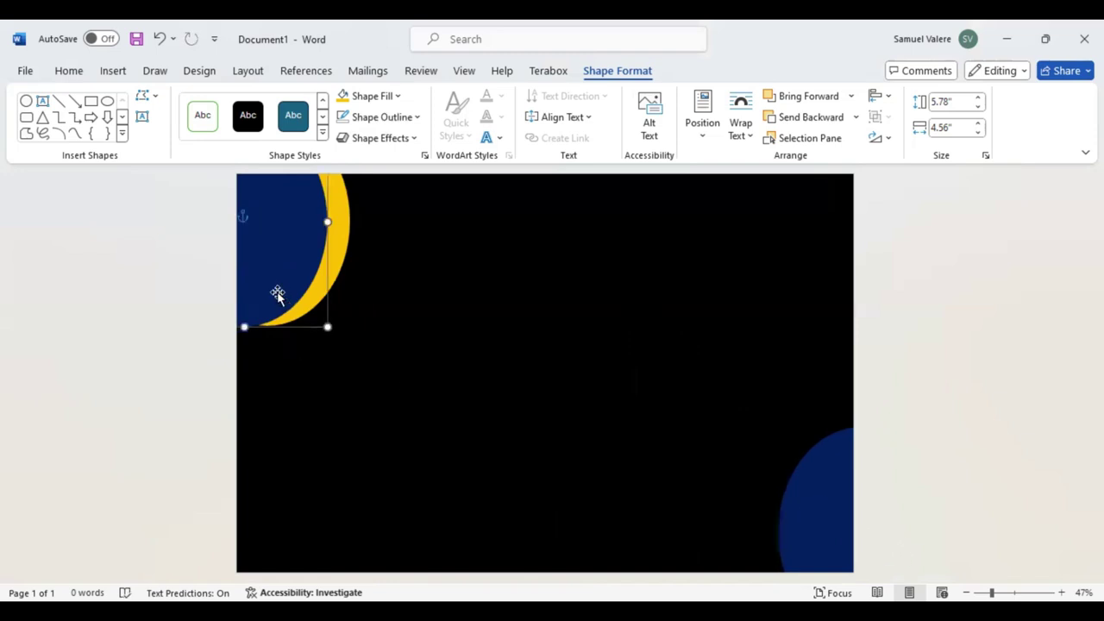
drag(284, 285, 414, 343)
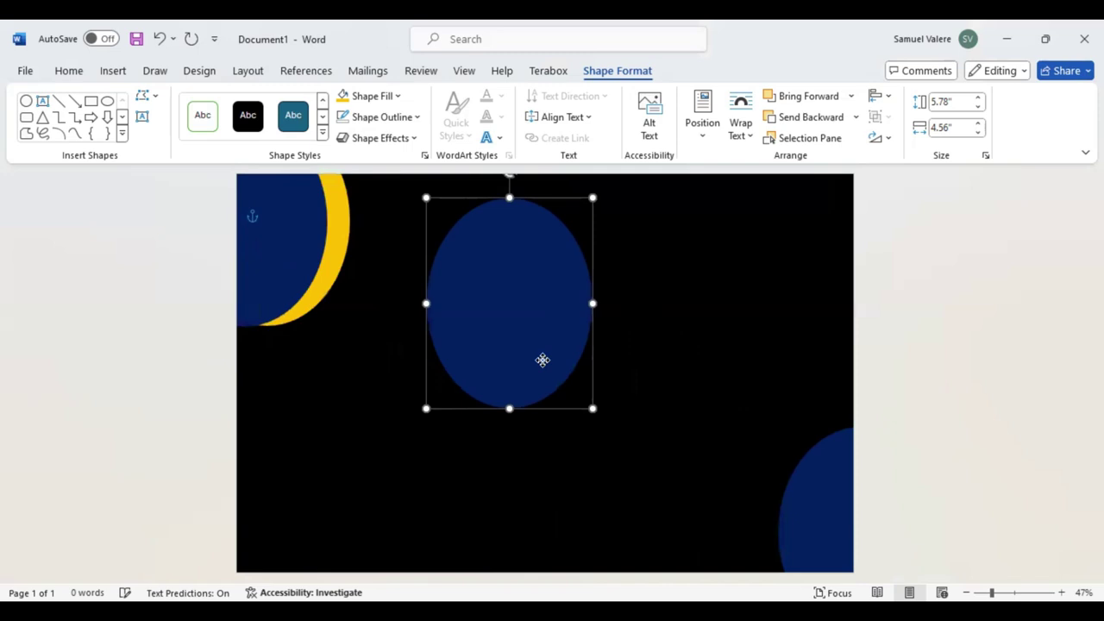
Copy the yellow oval to the bottom-right, send it behind the navy one, and offset it.
click(320, 294)
mouse_move(320, 259)
mouse_down()
mouse_move(884, 524)
mouse_move(872, 547)
mouse_up()
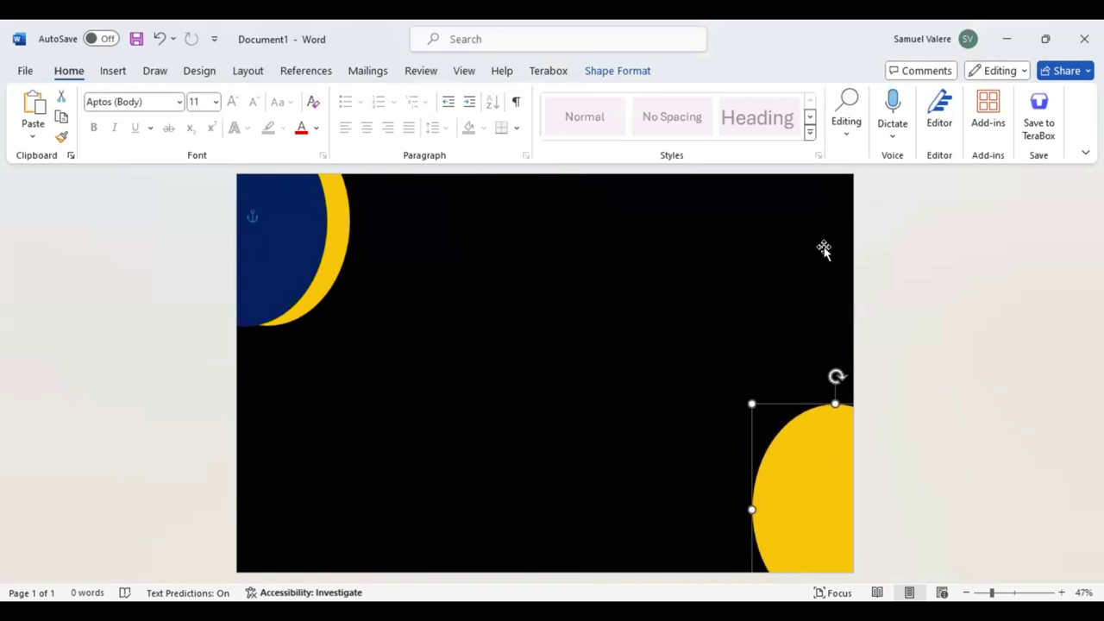
click(627, 73)
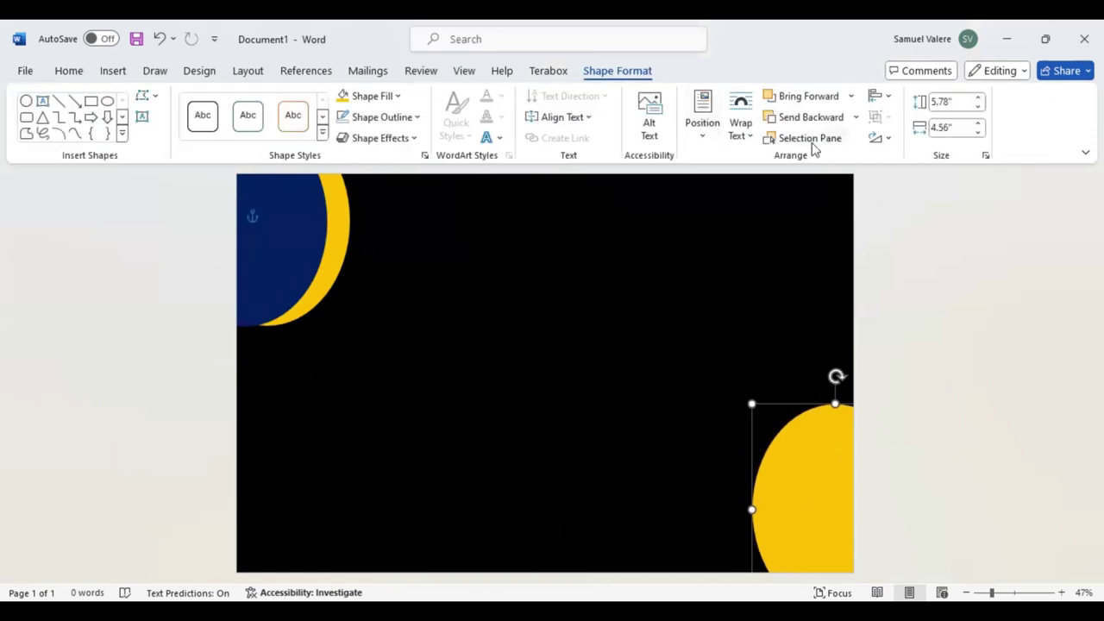
click(809, 119)
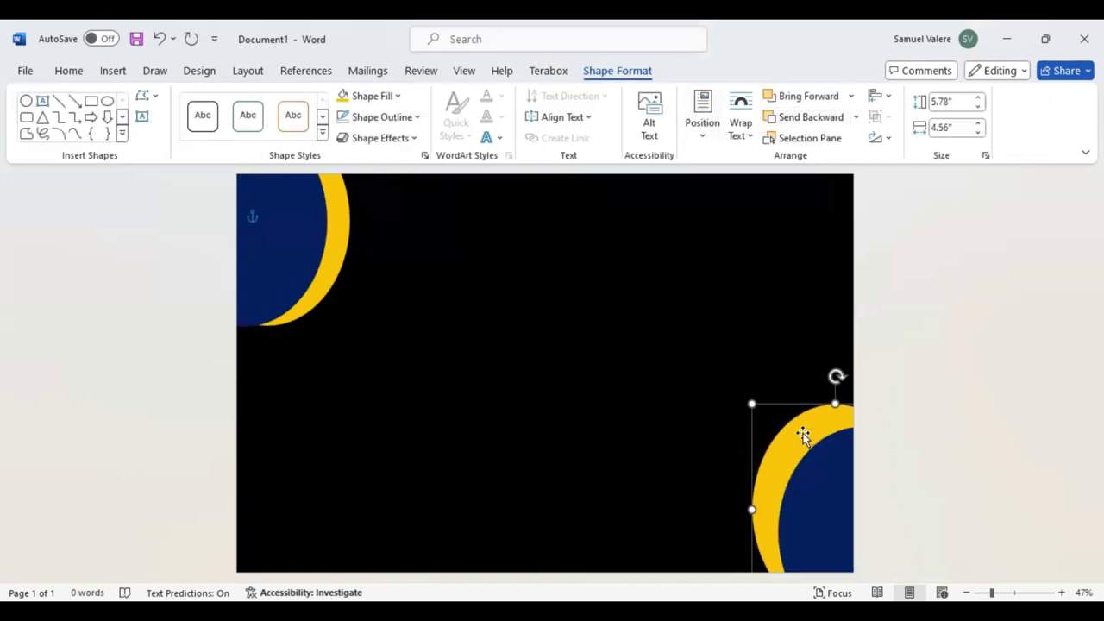
mouse_move(801, 434)
mouse_down()
mouse_move(820, 441)
mouse_move(826, 460)
mouse_up()
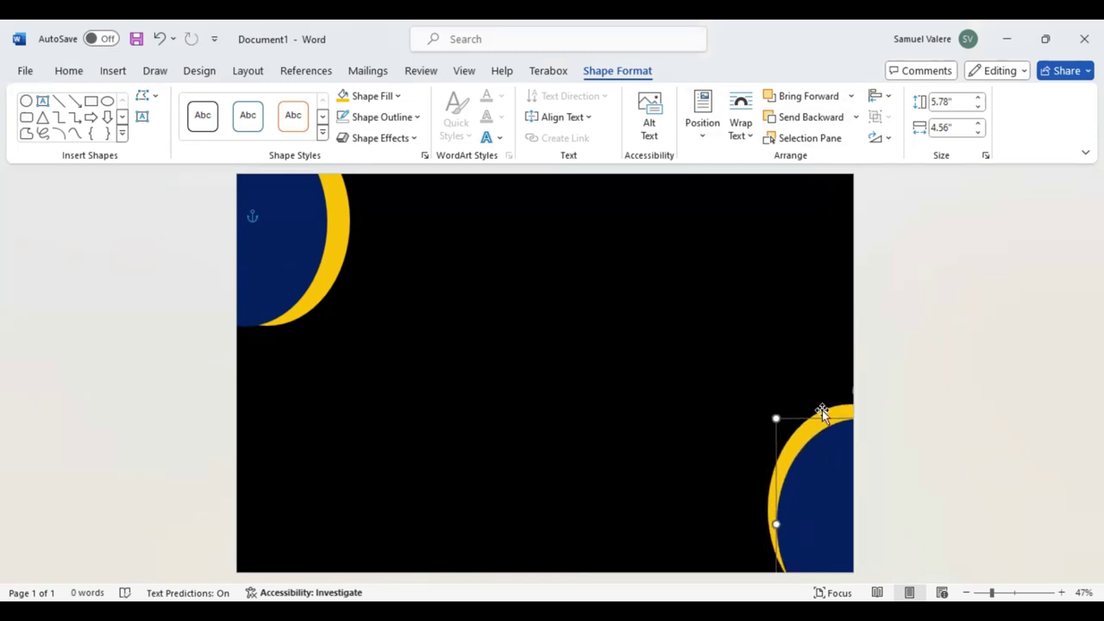
Nudge the top-left oval up and left, and undo three small moves of the bottom-right oval.
click(319, 291)
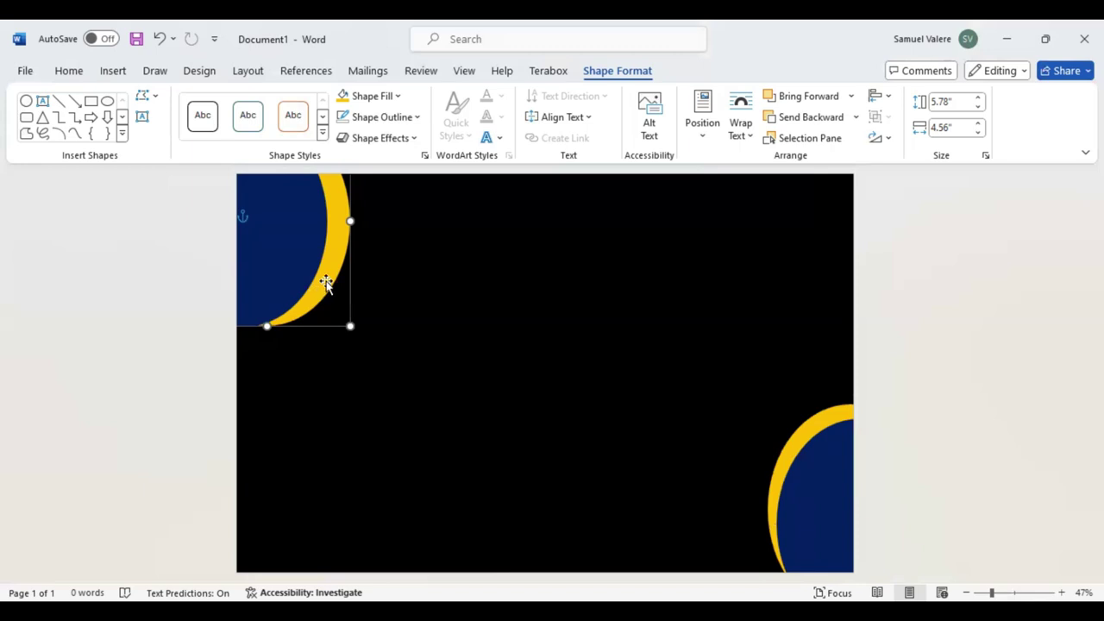
drag(323, 279, 327, 269)
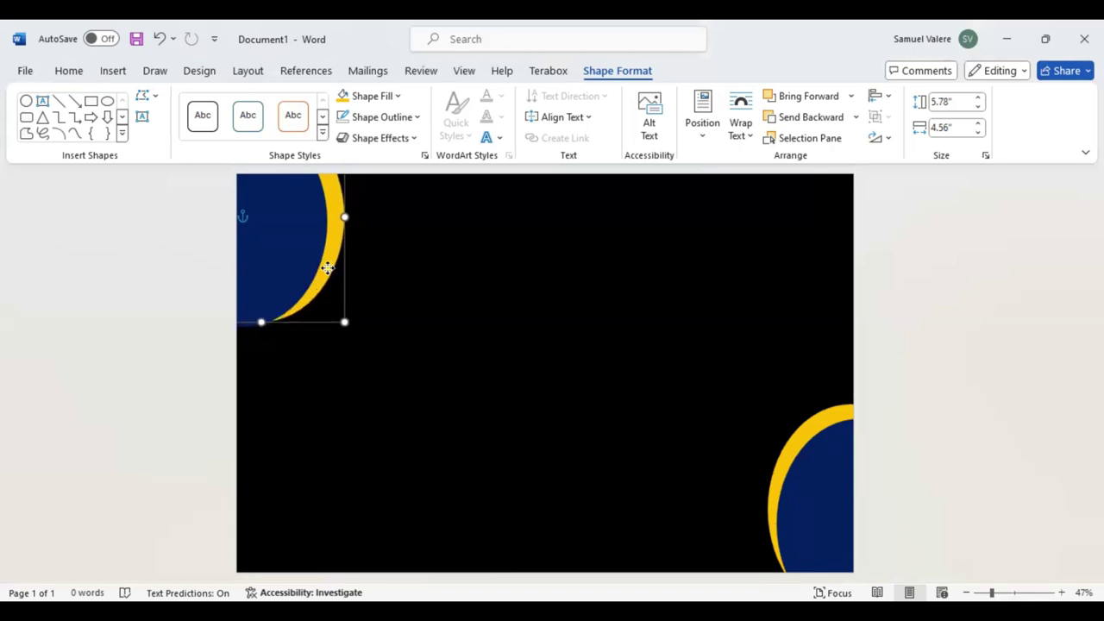
click(803, 431)
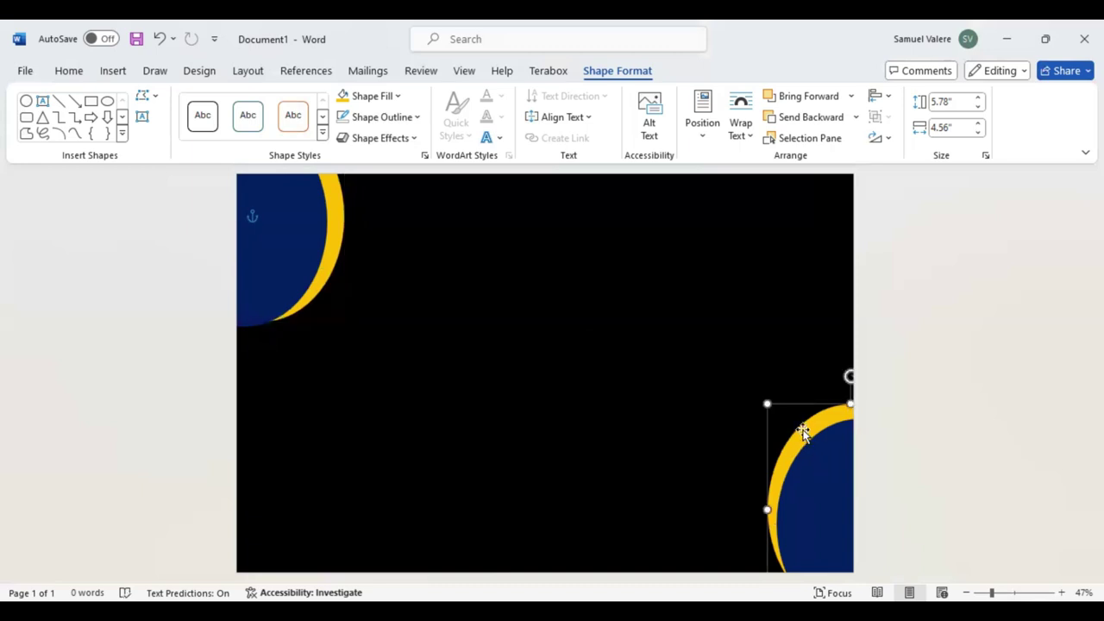
key(ctrl+z)
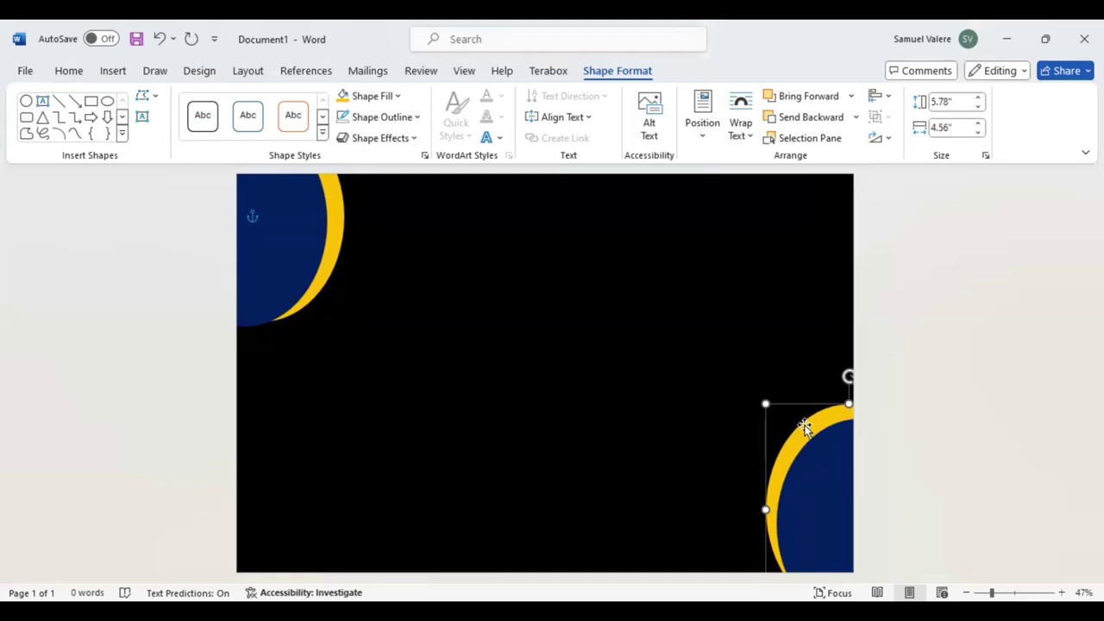
key(ctrl+z)
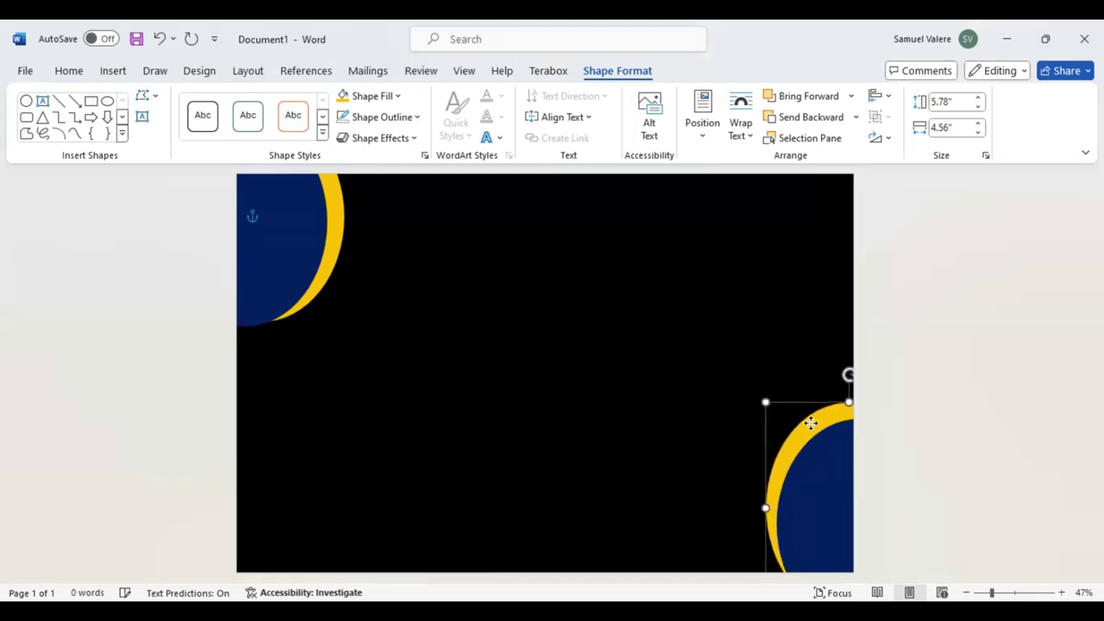
key(ctrl+z)
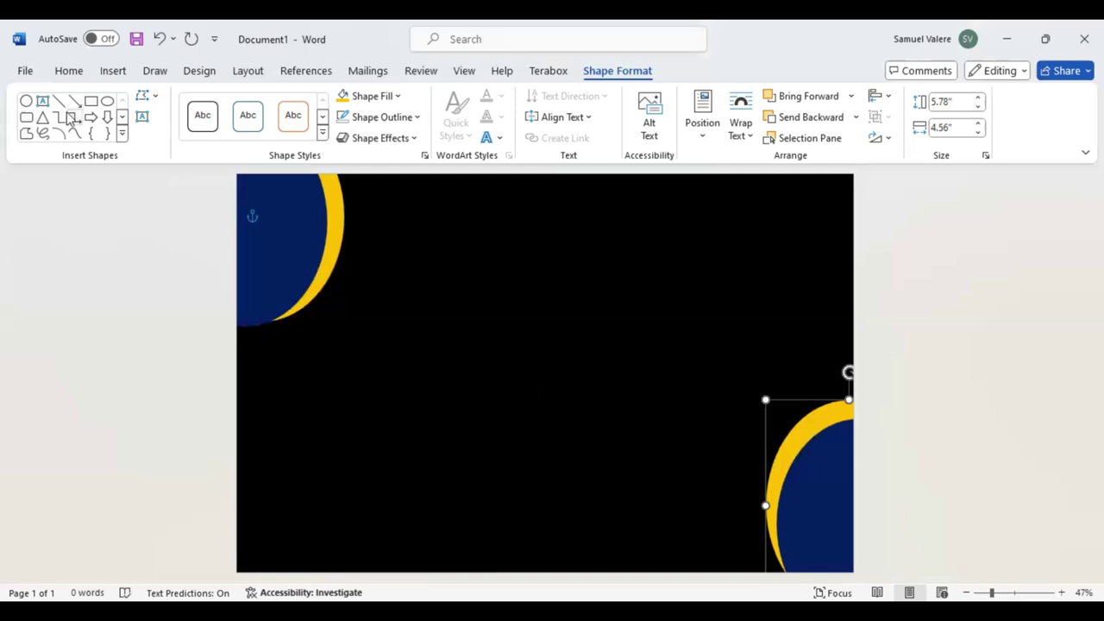
Draw a large rectangle about 9.73" by 15.42" filling the page inside the black border.
click(90, 100)
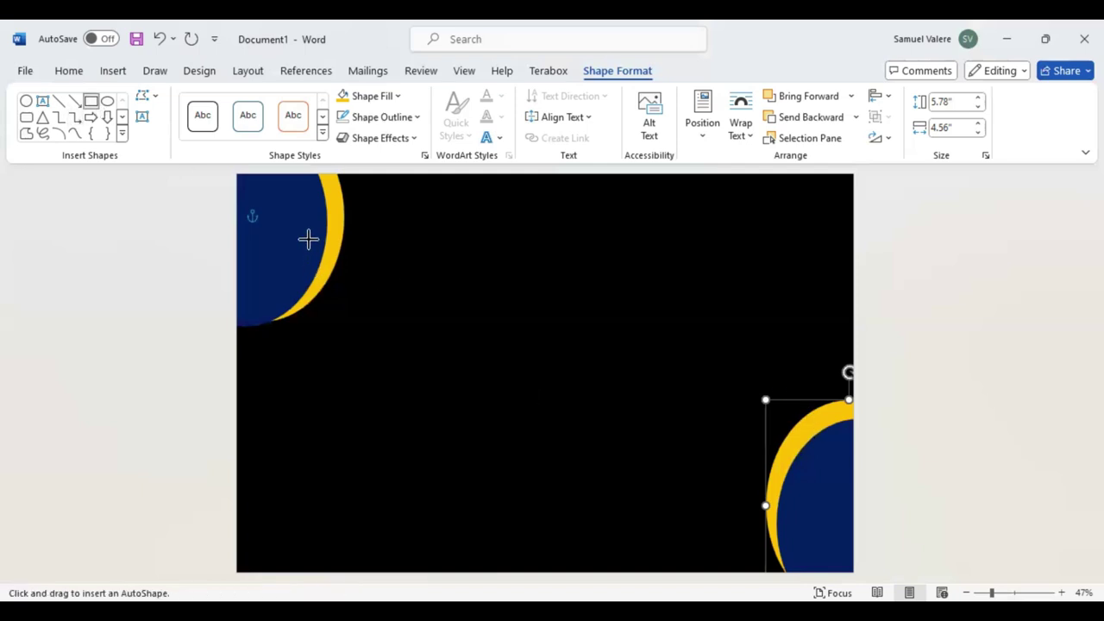
mouse_move(310, 240)
mouse_down()
mouse_move(734, 447)
mouse_move(830, 555)
mouse_up()
drag(308, 236, 283, 209)
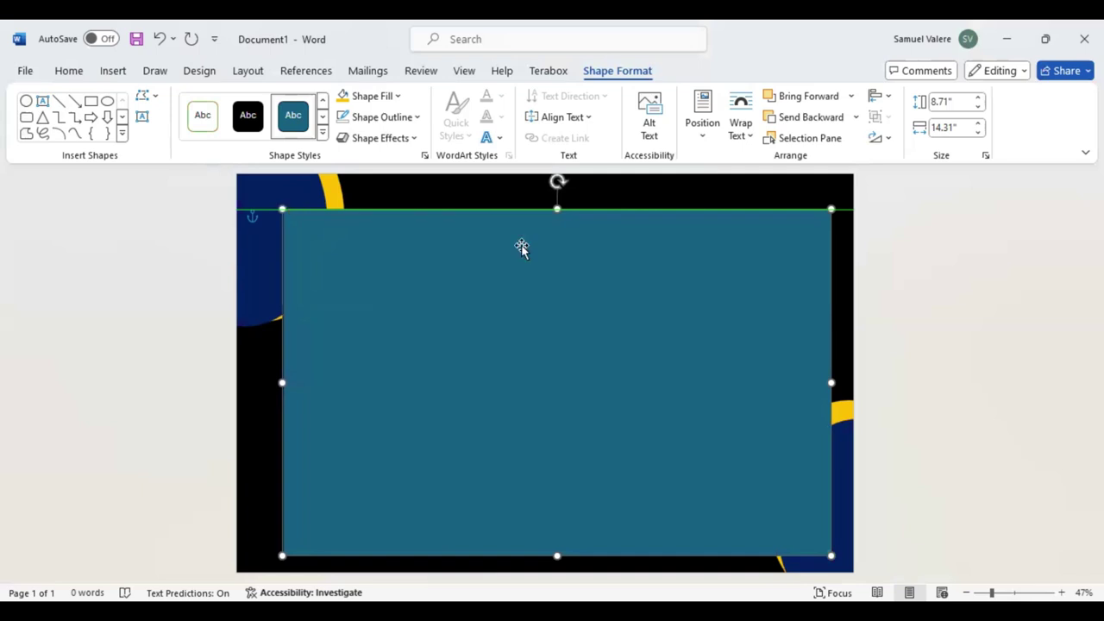
drag(557, 207, 557, 201)
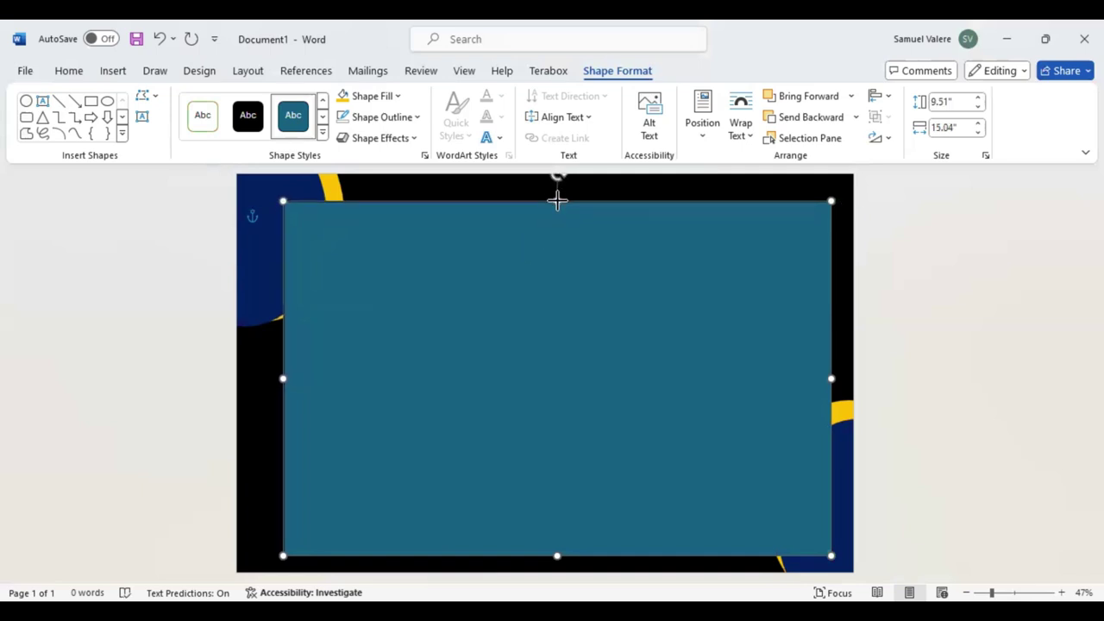
drag(538, 281, 535, 276)
drag(286, 375, 271, 374)
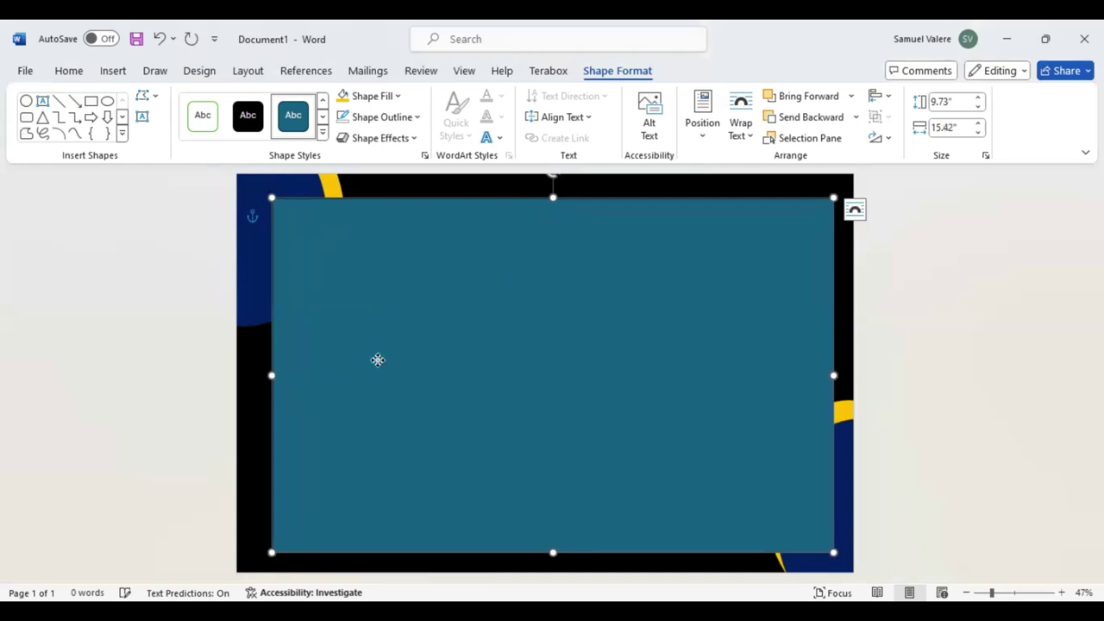
drag(377, 359, 360, 378)
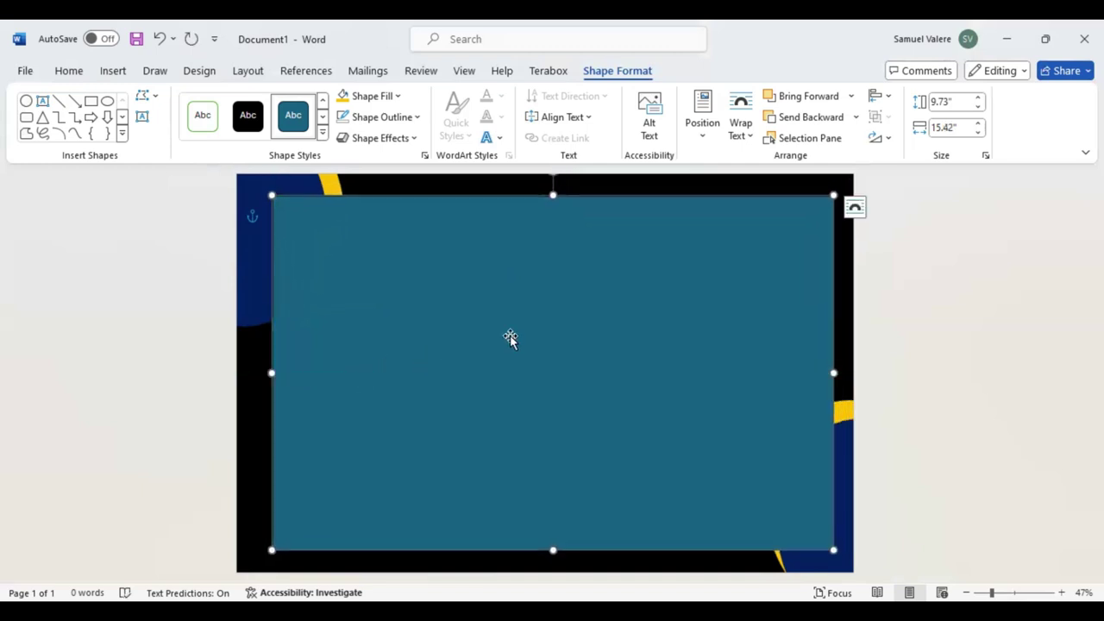
Fill the large rectangle light gray.
click(400, 97)
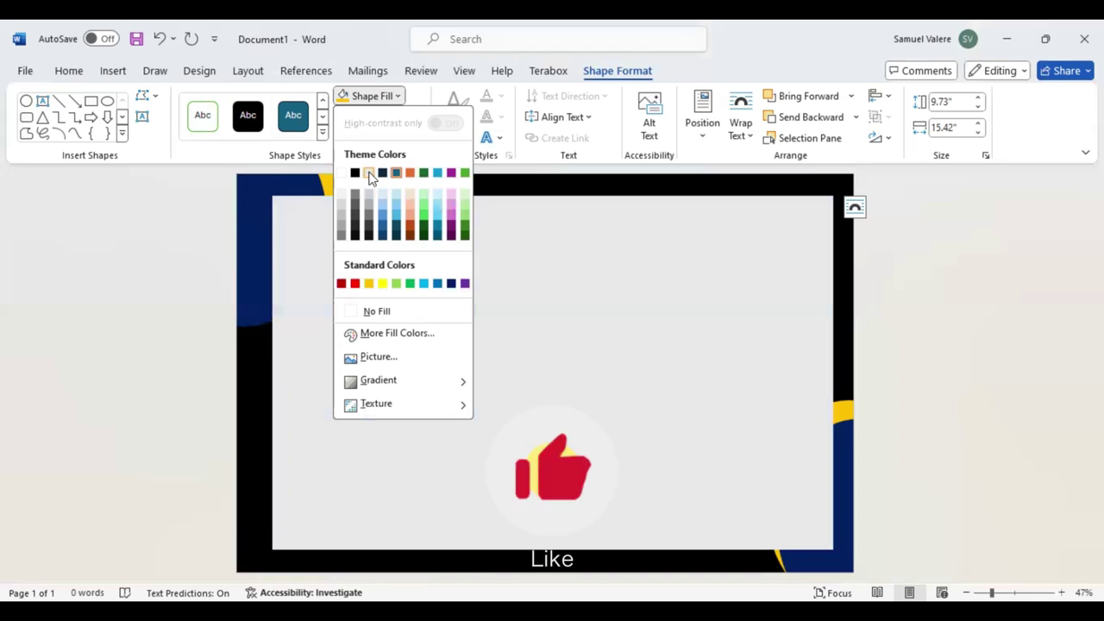
click(368, 192)
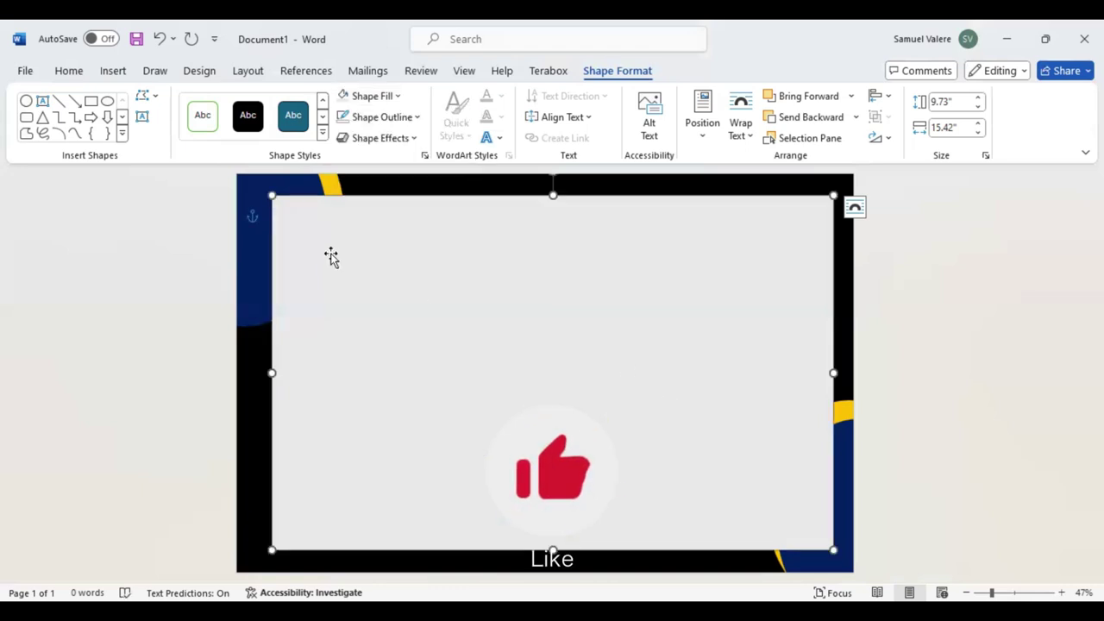
click(795, 120)
click(794, 97)
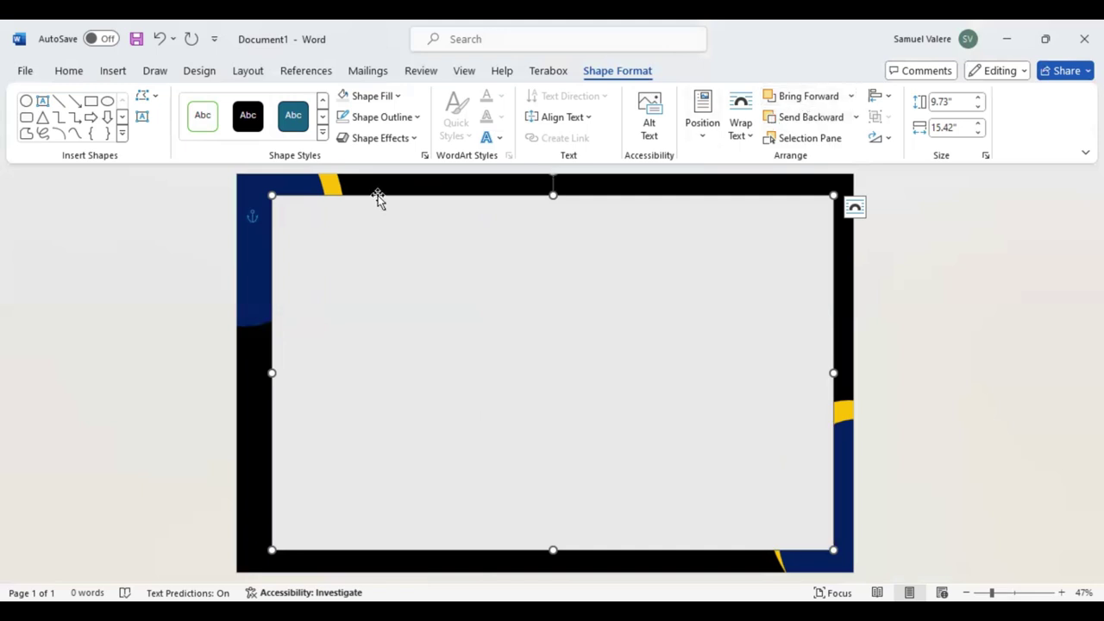
Bring the top-left navy oval and its yellow crescent in front of the rectangle.
click(310, 185)
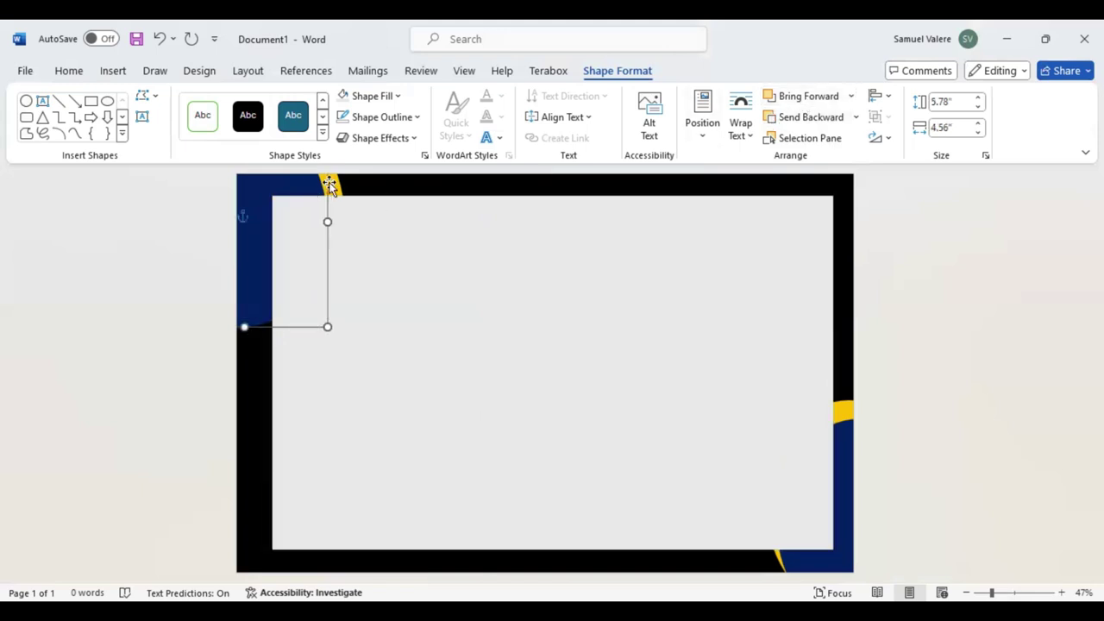
click(799, 98)
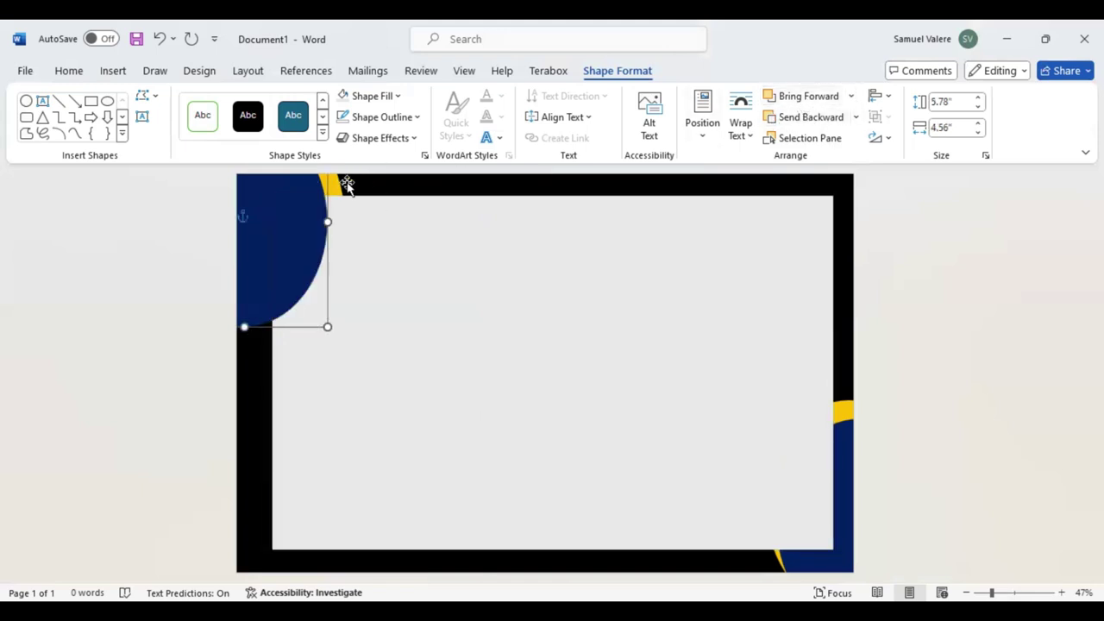
drag(339, 190, 355, 184)
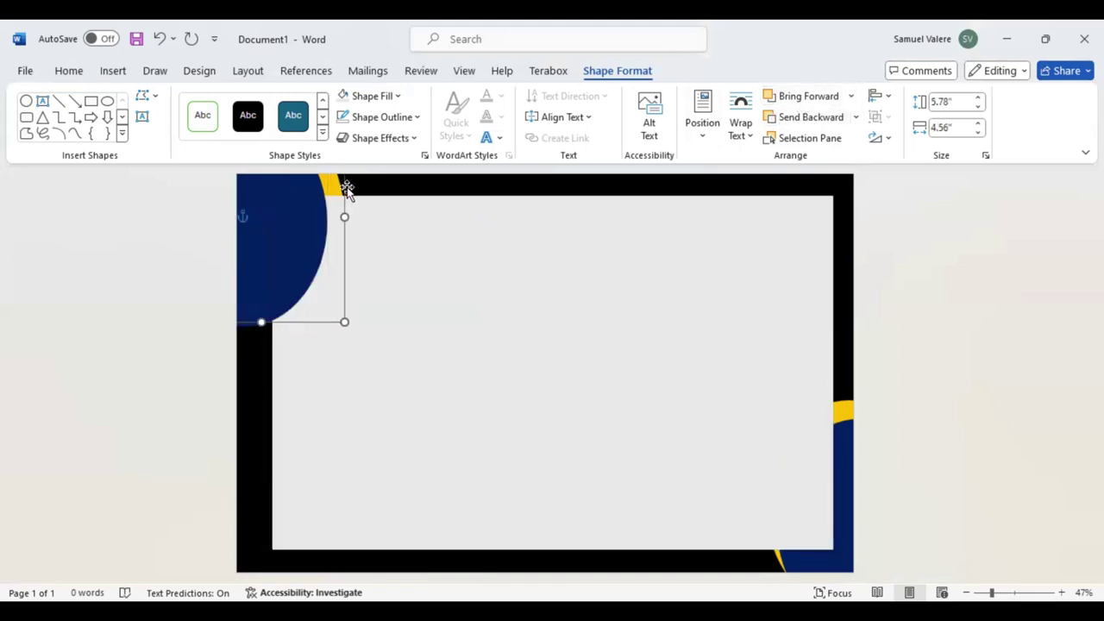
click(804, 100)
click(804, 100)
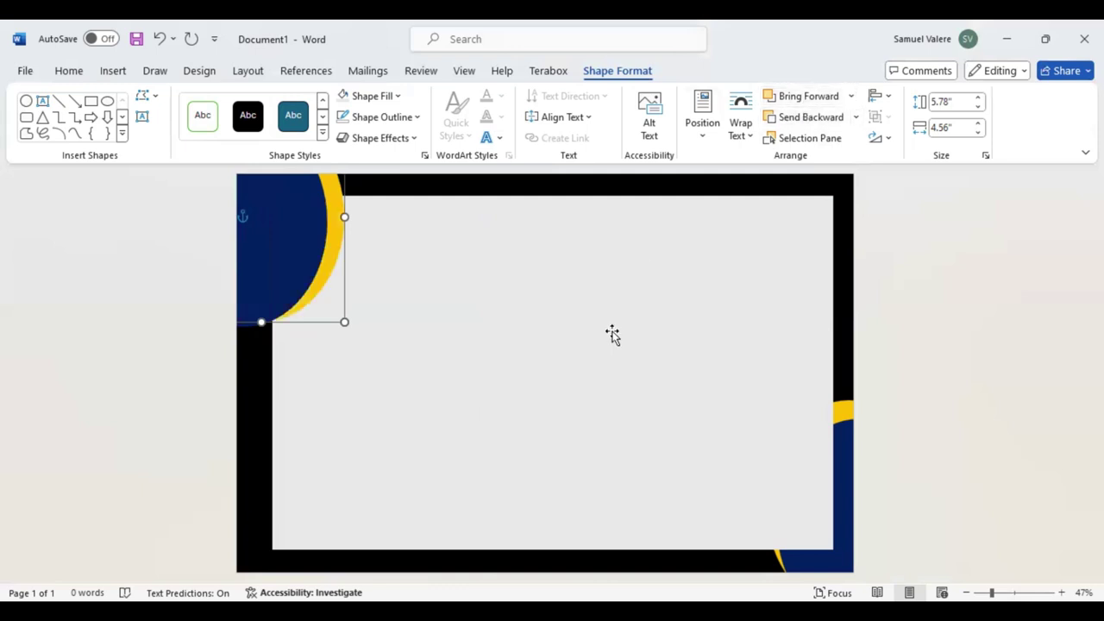
Add a text box near the top centre reading 'Certificate', with no fill.
click(254, 458)
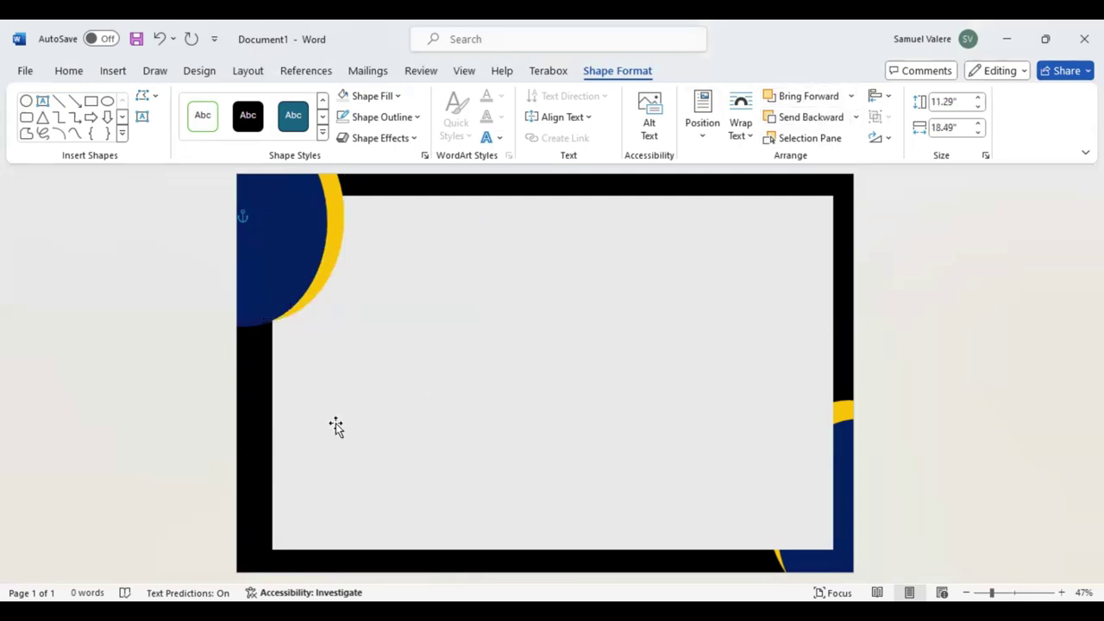
click(144, 119)
drag(476, 245, 784, 294)
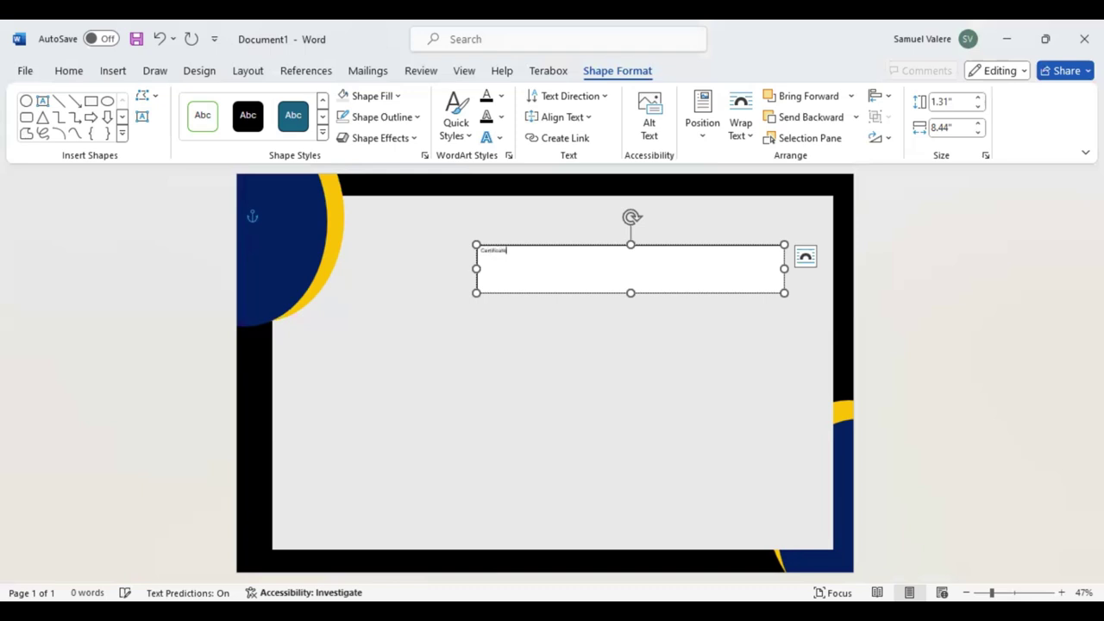
drag(509, 256, 478, 256)
click(402, 99)
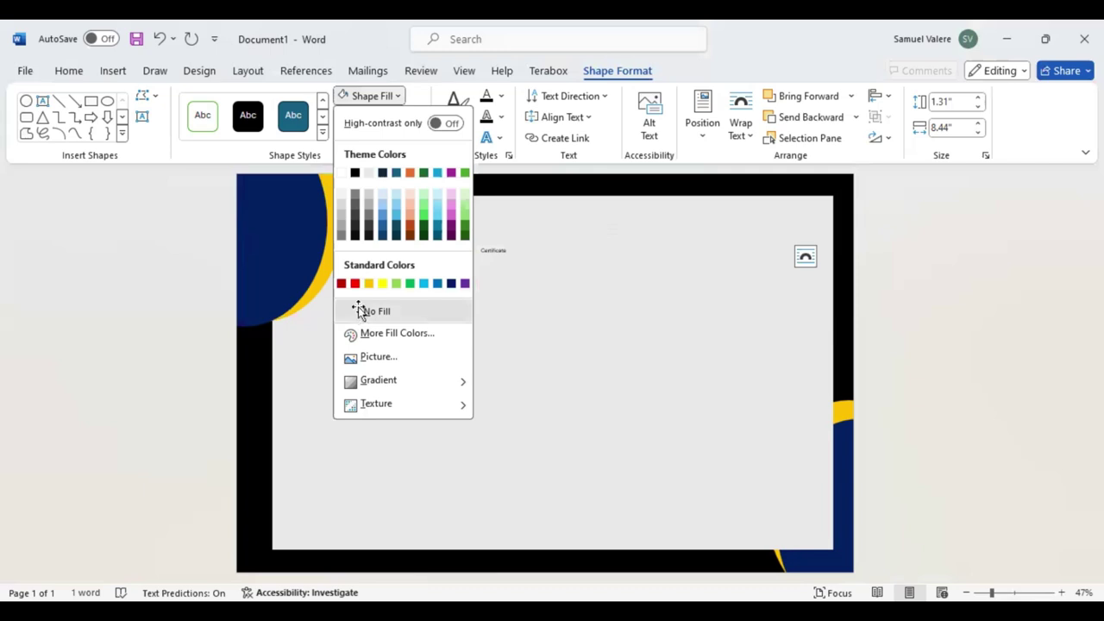
click(360, 311)
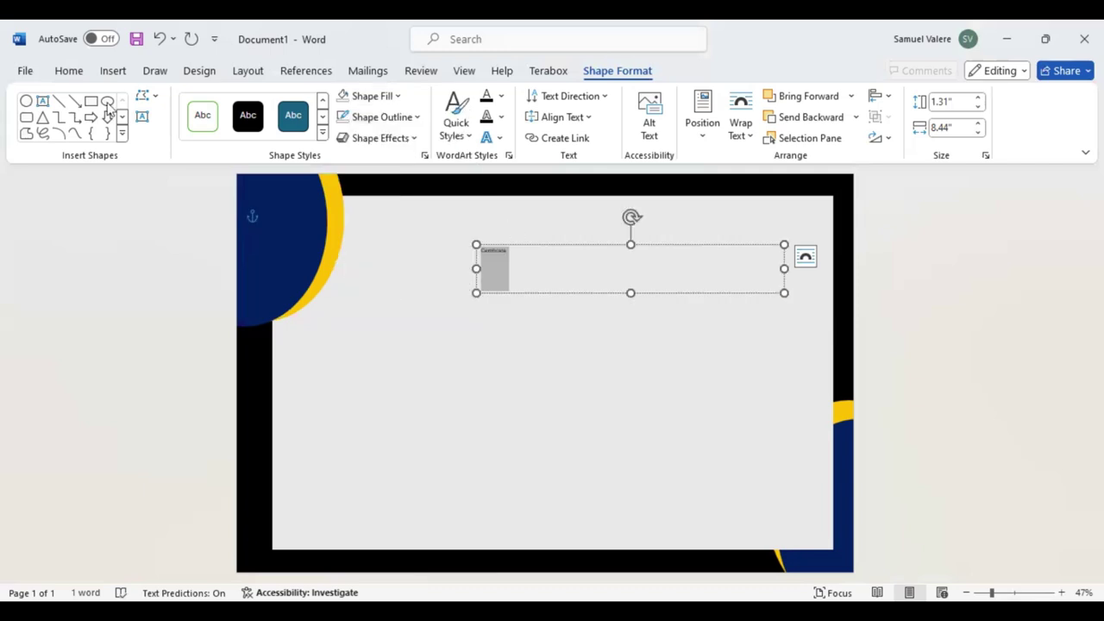
Centre the 'Certificate' text and set its font to Baskerville Old Face.
click(69, 70)
click(367, 127)
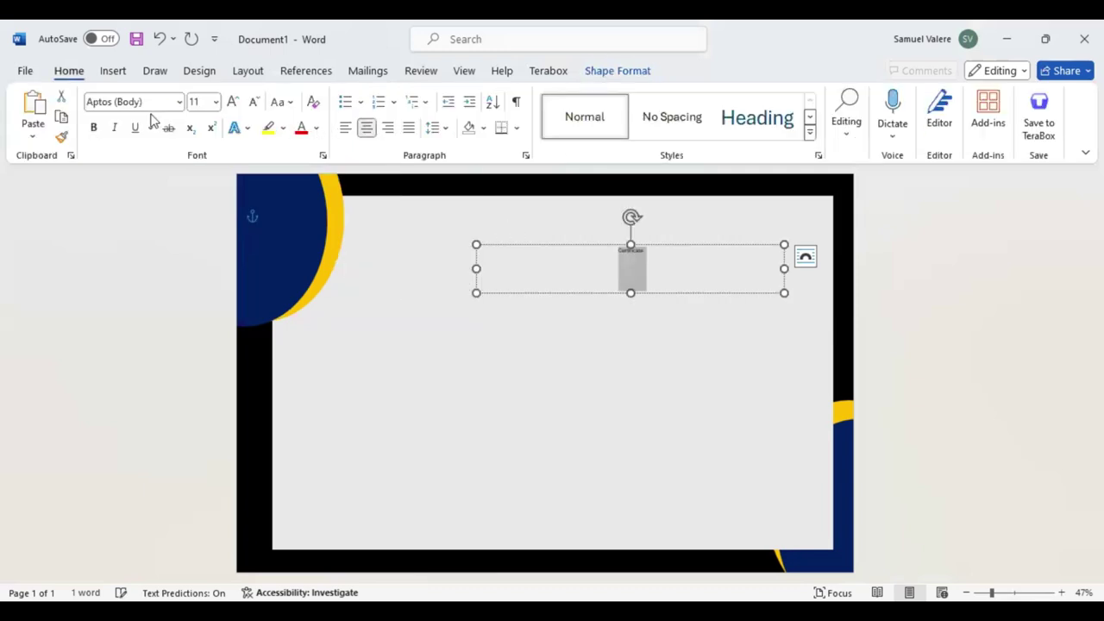
click(152, 102)
text(Baskerville Old Face)
key(Return)
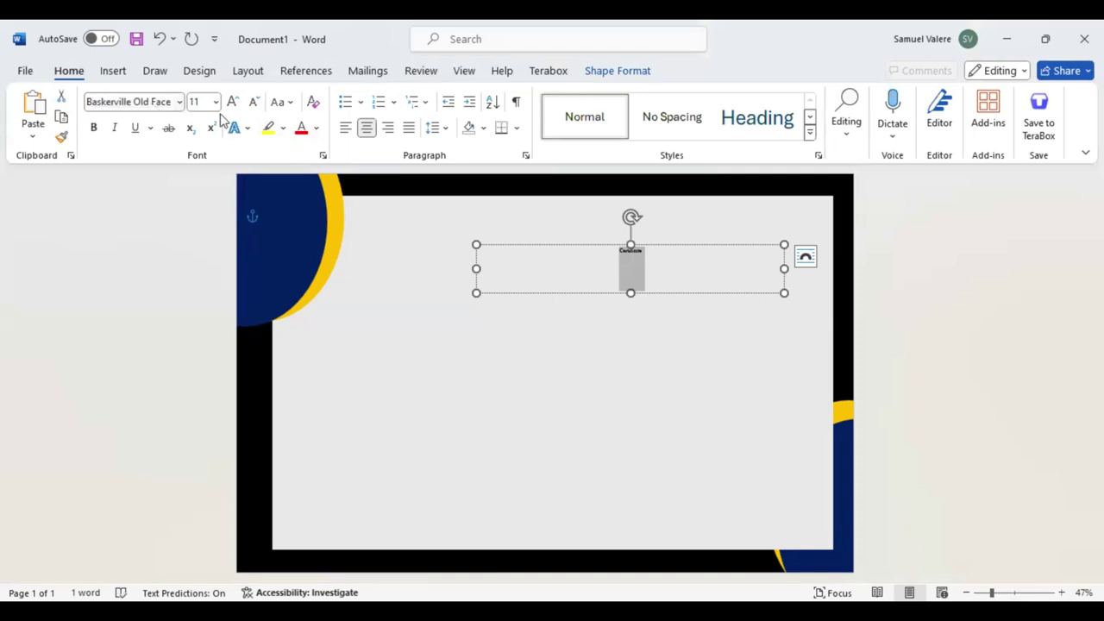
Make the title uppercase, 72 pt and dark blue, and nudge it into place.
click(232, 103)
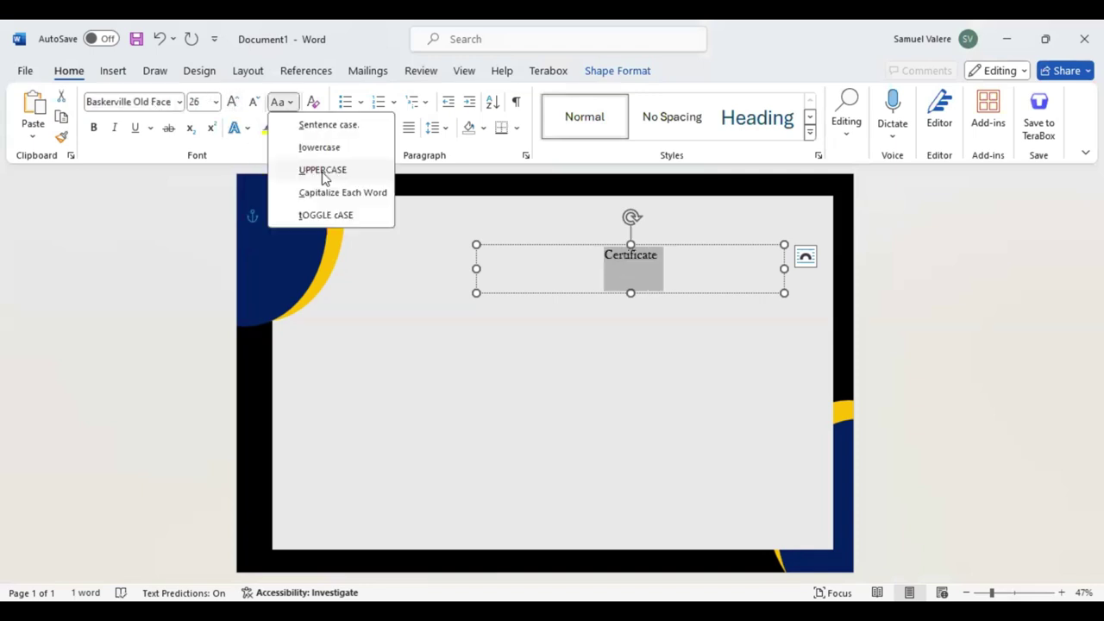
click(322, 171)
click(232, 103)
click(232, 102)
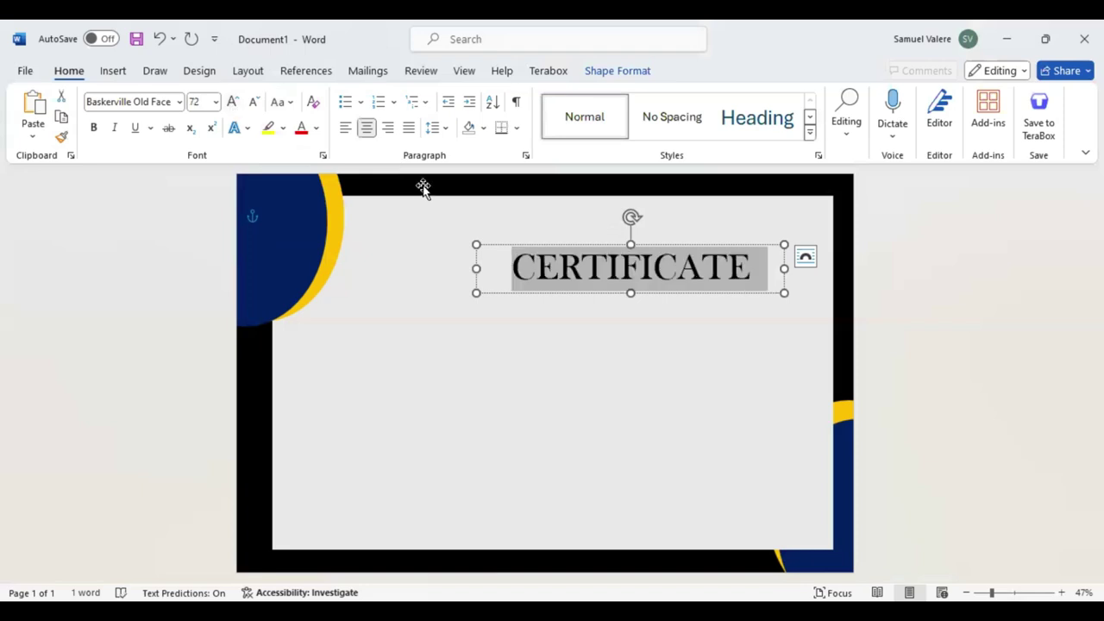
click(317, 129)
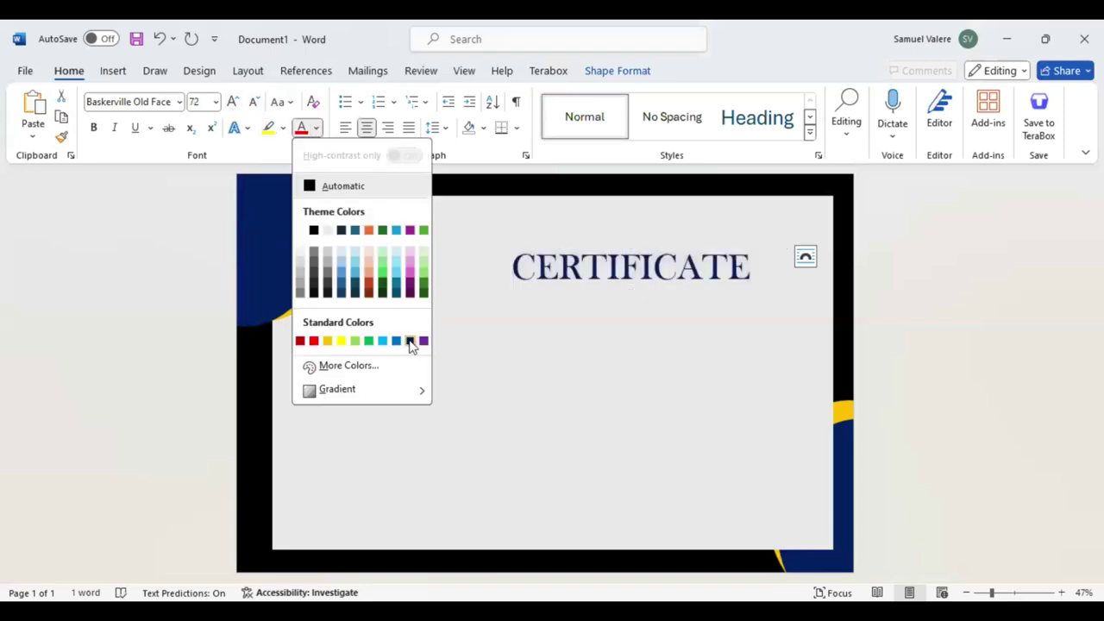
click(411, 341)
key(Up)
key(Left)
key(Left)
key(Left)
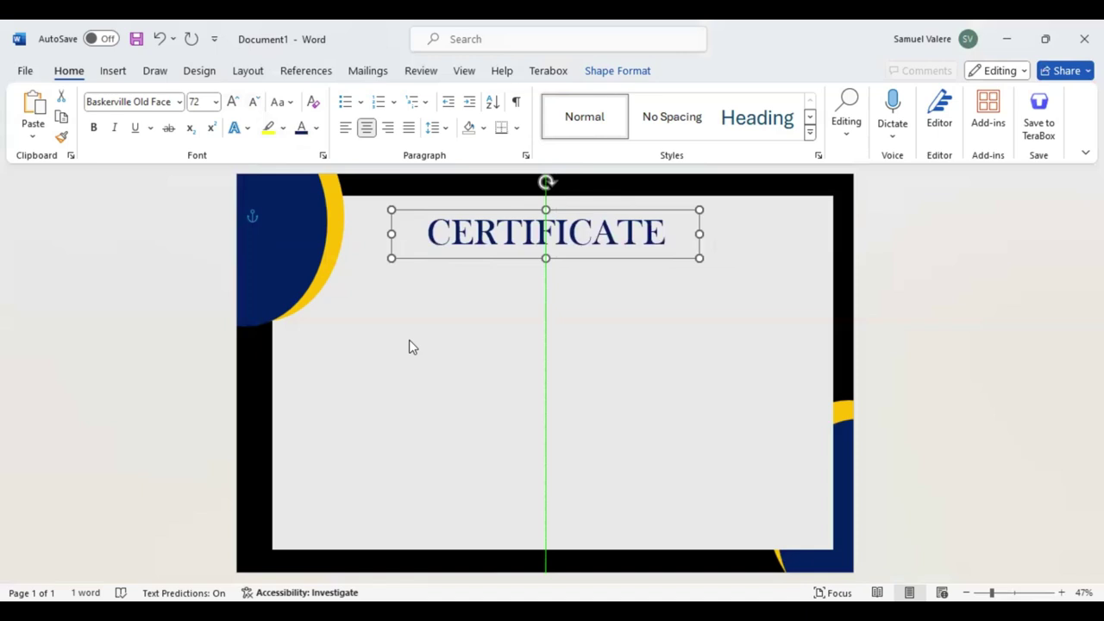
key(Left)
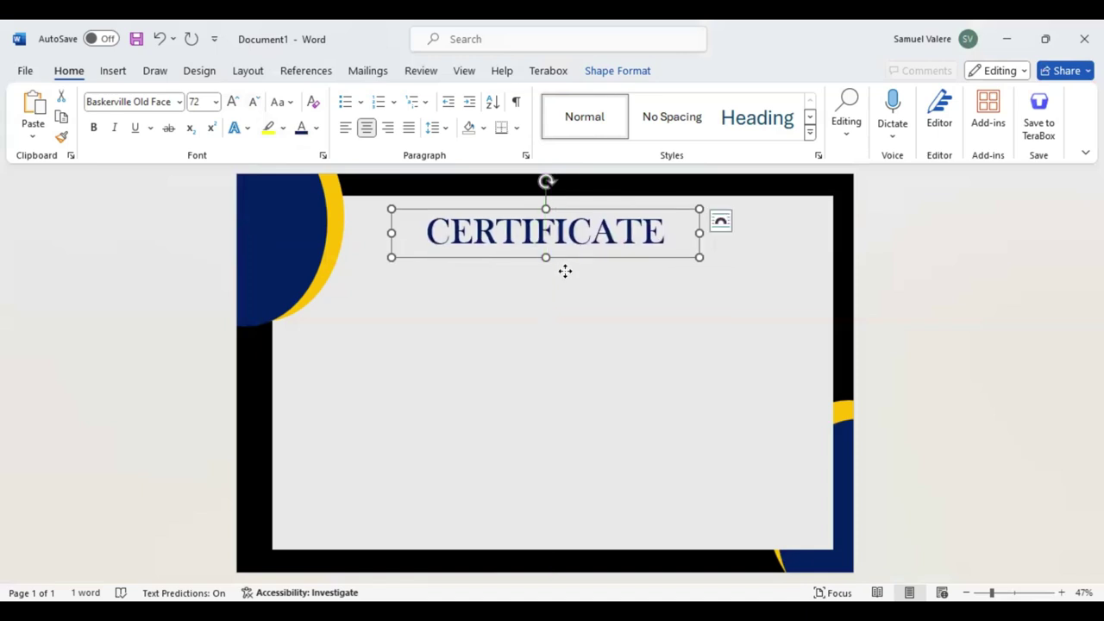
Duplicate the title box just below it and change the text to 'Of Appreciation'.
ctrl+drag(564, 271, 564, 296)
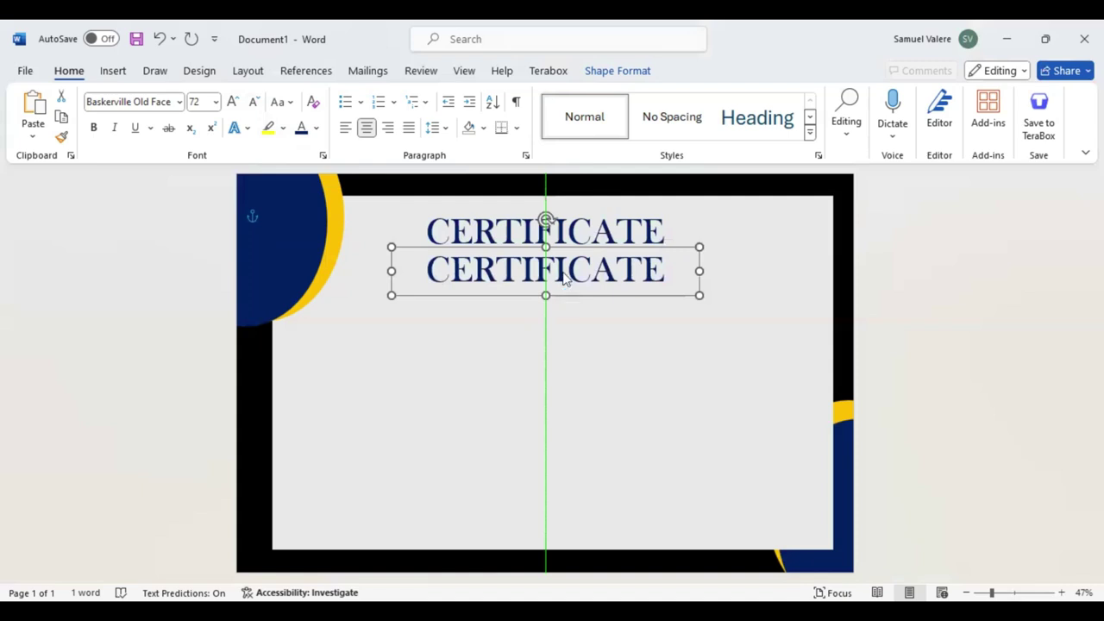
double_click(562, 275)
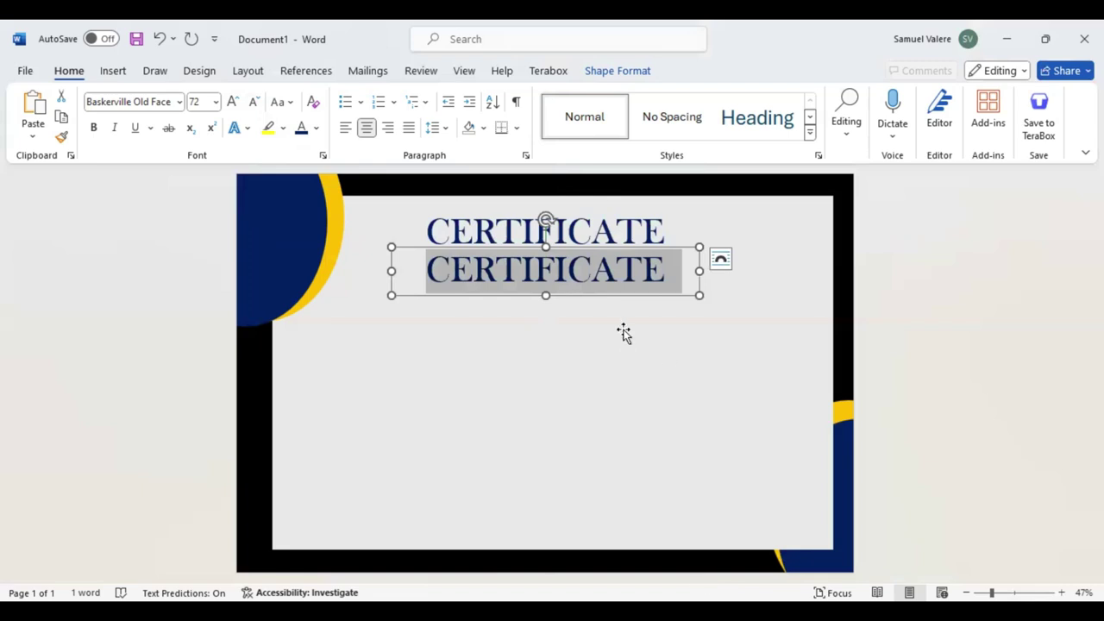
text(Of A)
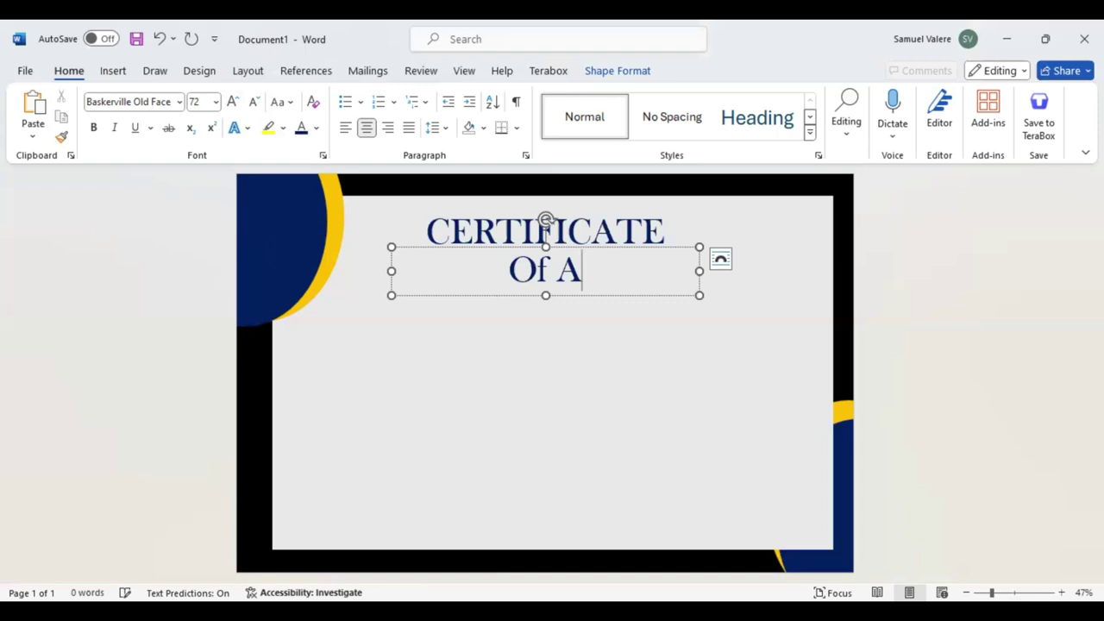
text(ppreciation)
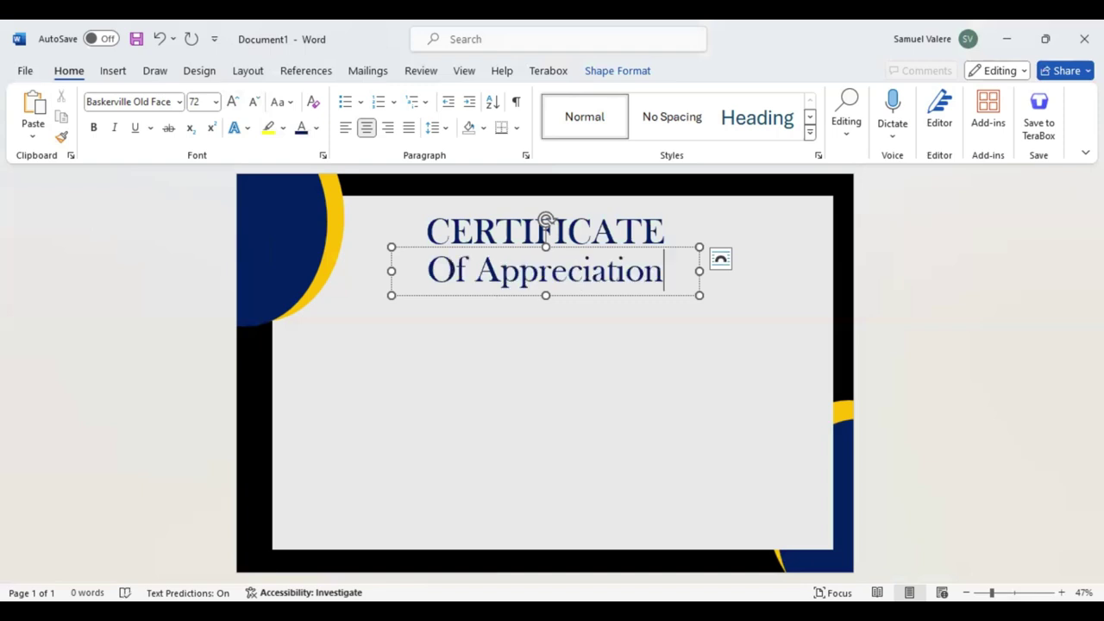
Format 'Of Appreciation' as smaller 26 pt gold uppercase text.
key(shift+Home)
click(254, 102)
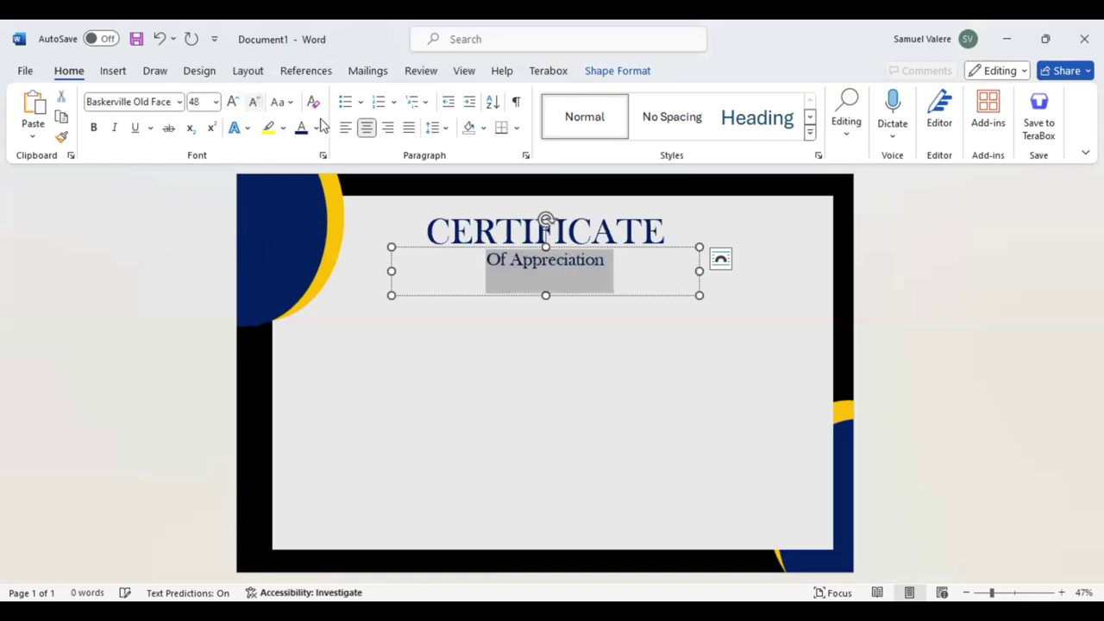
click(283, 102)
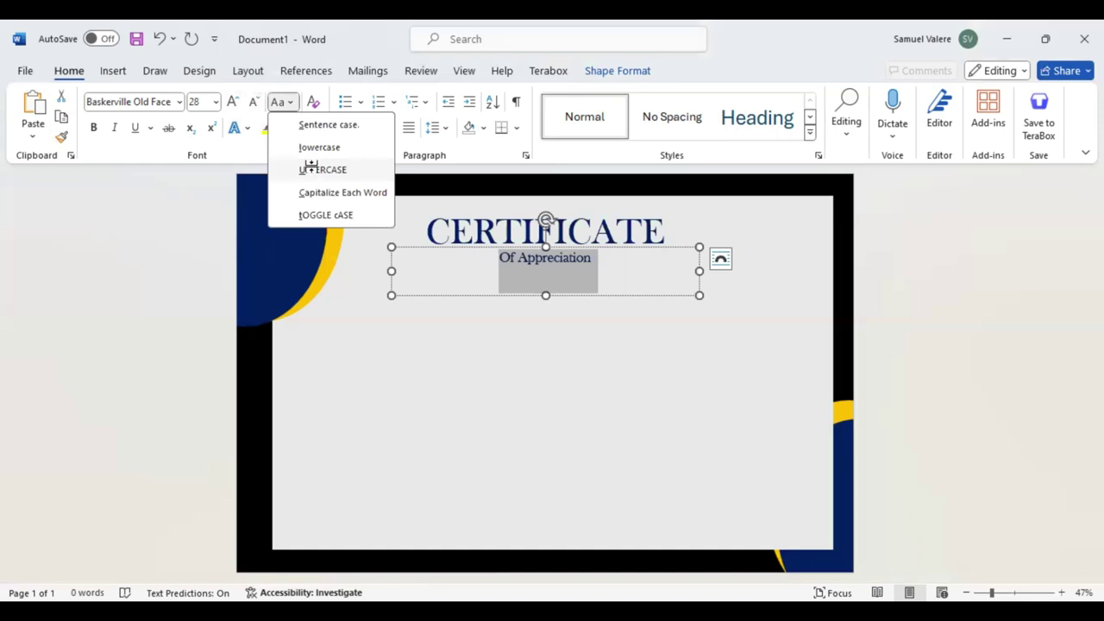
click(307, 169)
click(319, 128)
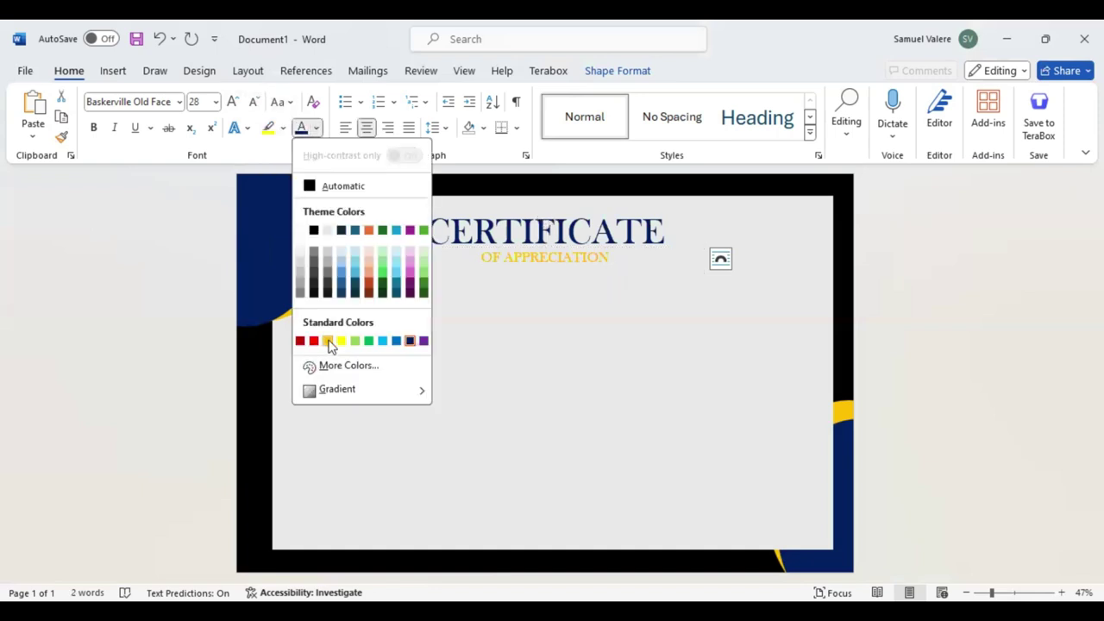
click(328, 342)
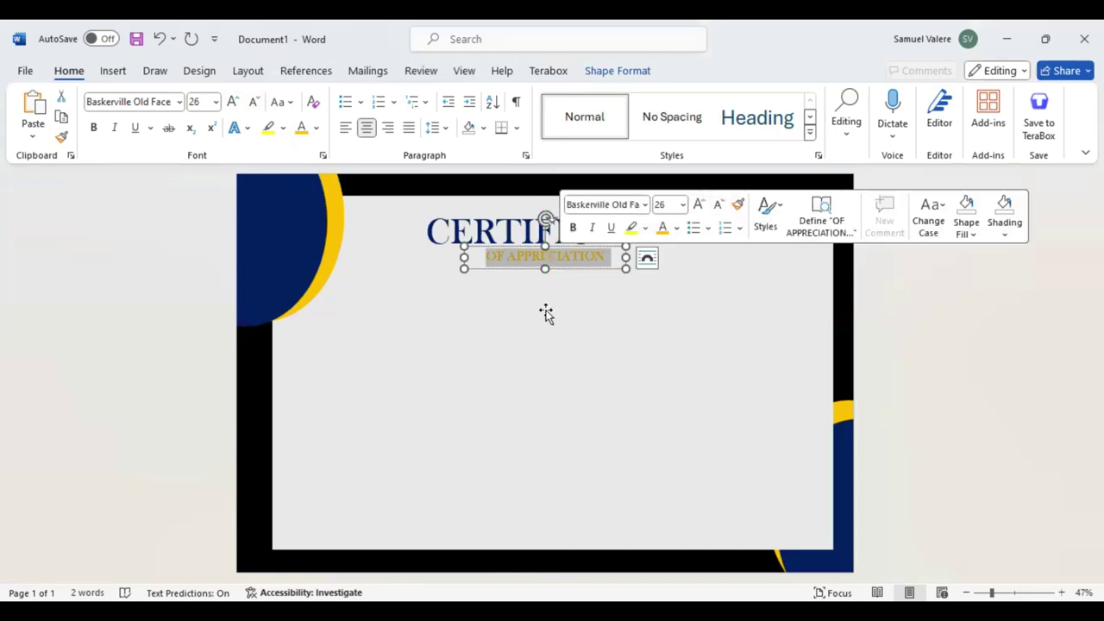
click(559, 269)
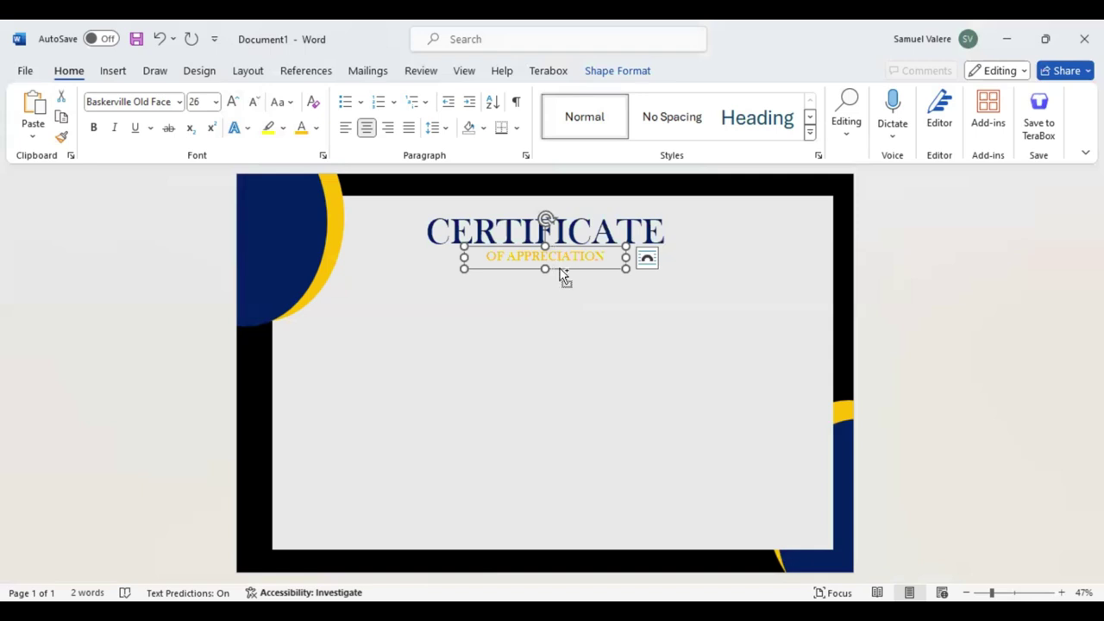
Duplicate the subtitle box below it and type 'This Certificate is Beautifully Presented To' on two lines.
ctrl+drag(562, 274, 566, 306)
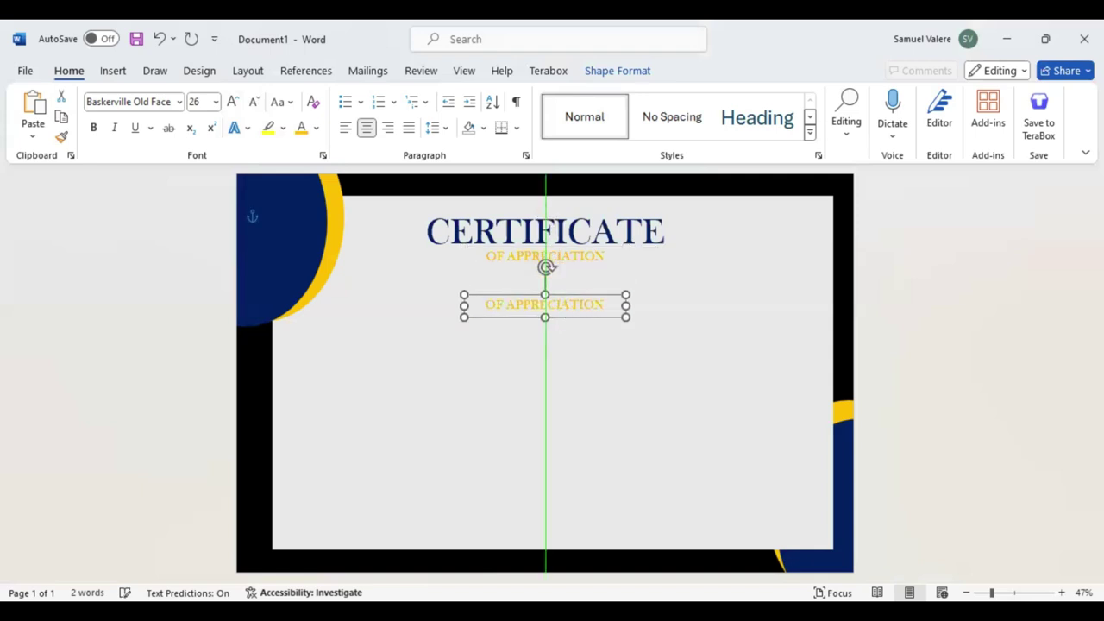
text(This )
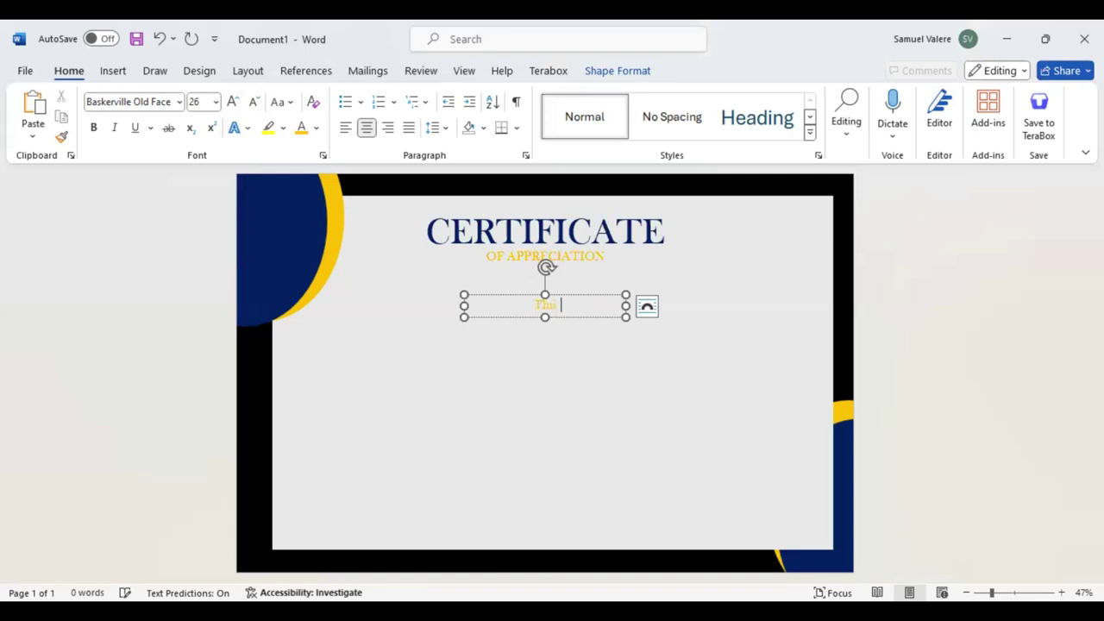
text(Certificate)
text( is Beaut)
text(iful)
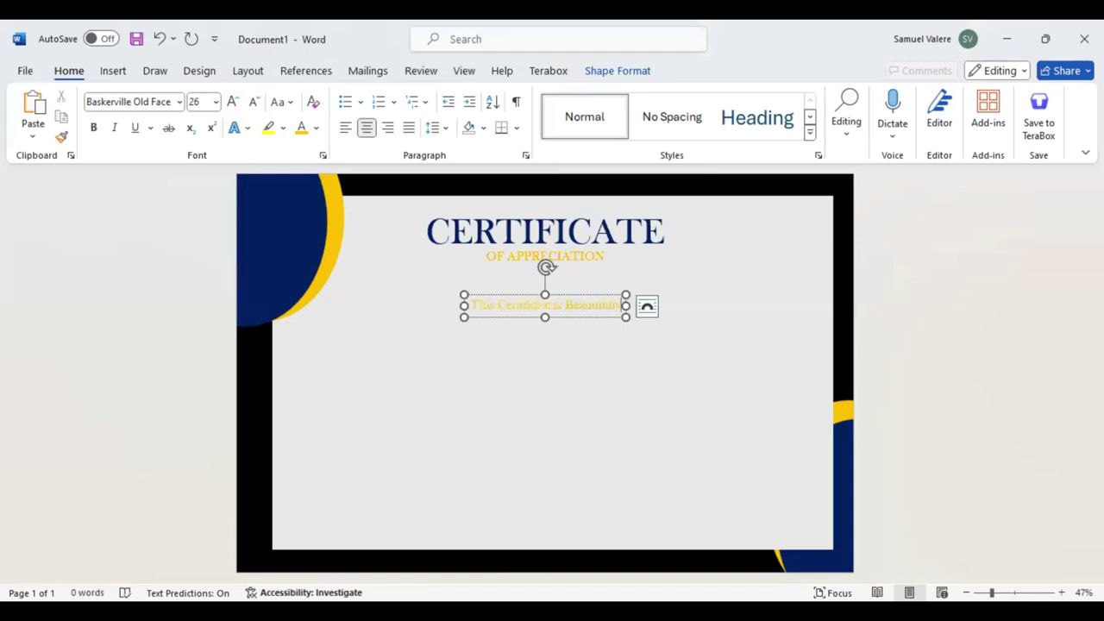
key(Return)
text(Presented To)
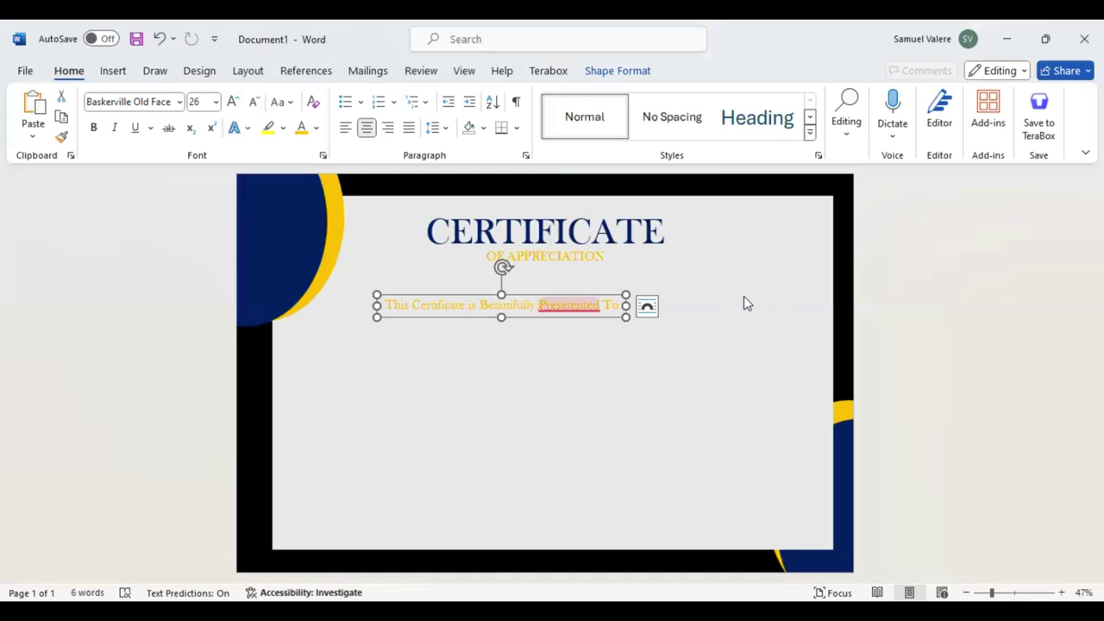
Shrink the new text to 18 pt and centre its box below the subtitle.
key(Escape)
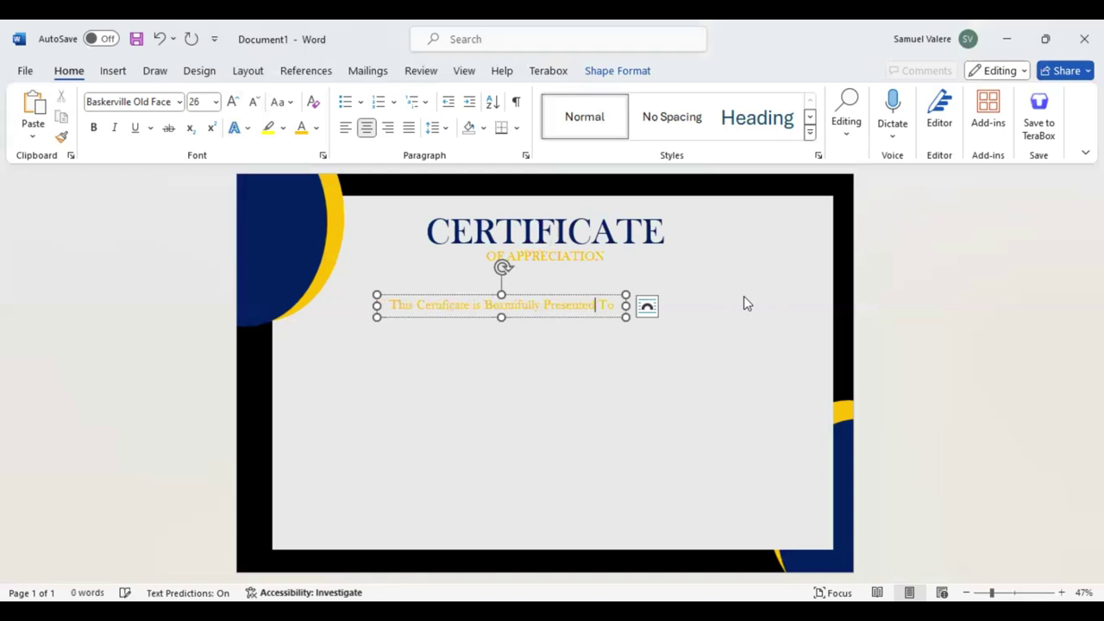
click(256, 104)
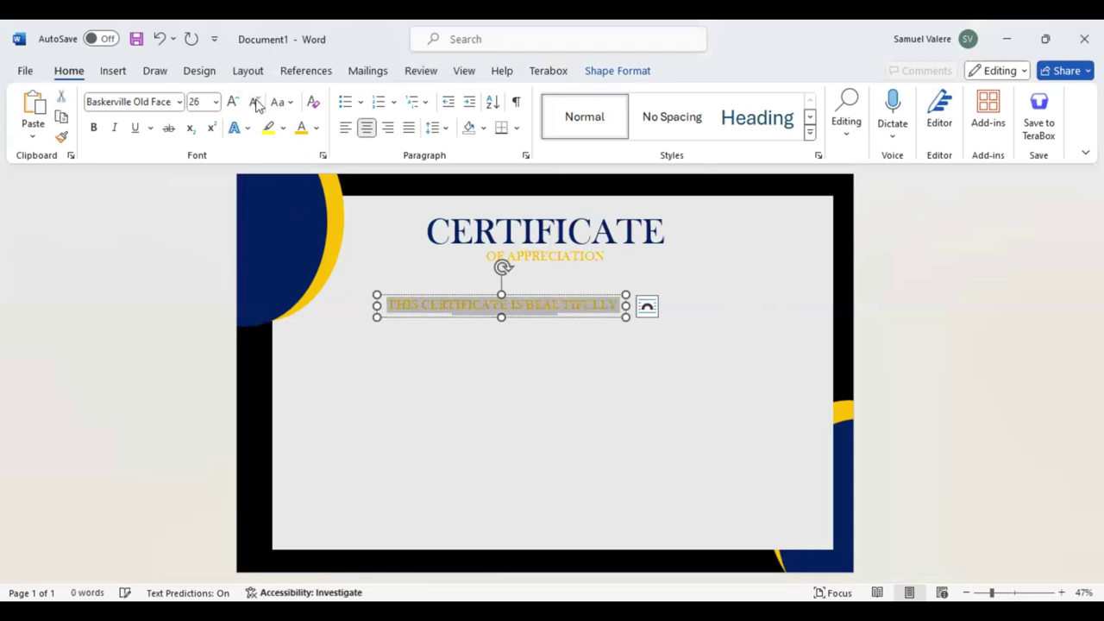
click(256, 104)
click(256, 103)
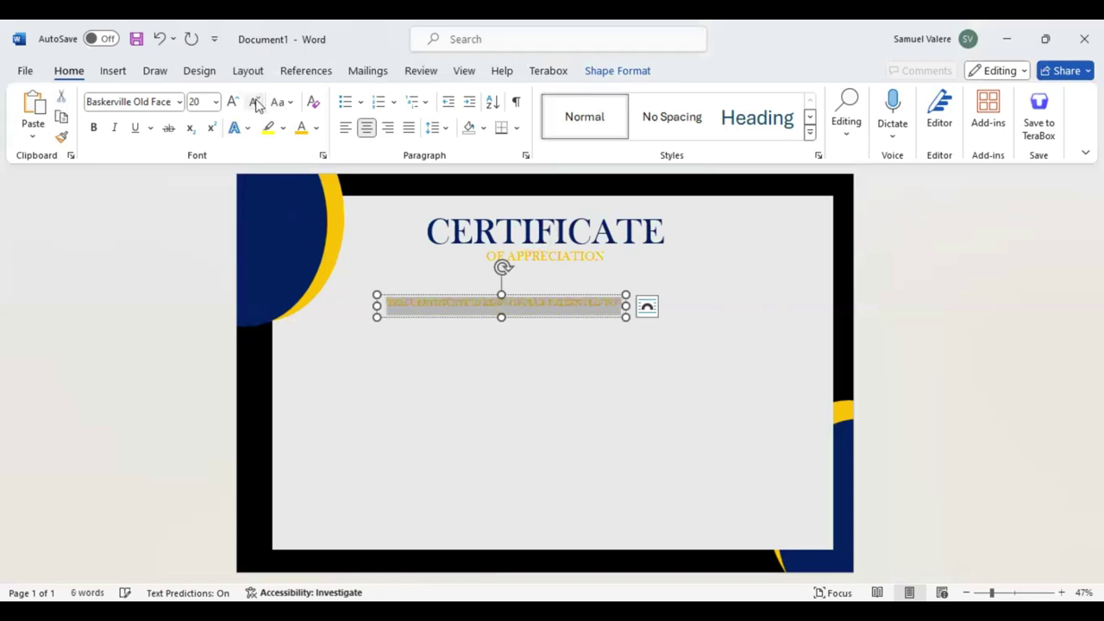
click(255, 104)
drag(542, 350, 542, 349)
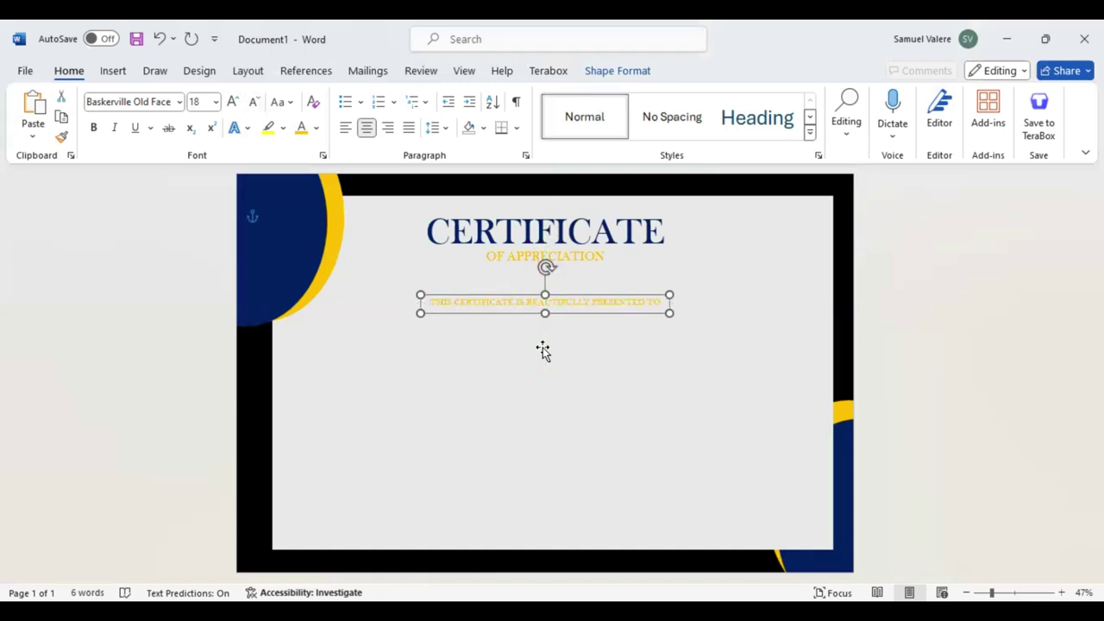
Expand the presented-to line's letter spacing by 5 pt and widen its box to fit the line.
key(ctrl+a)
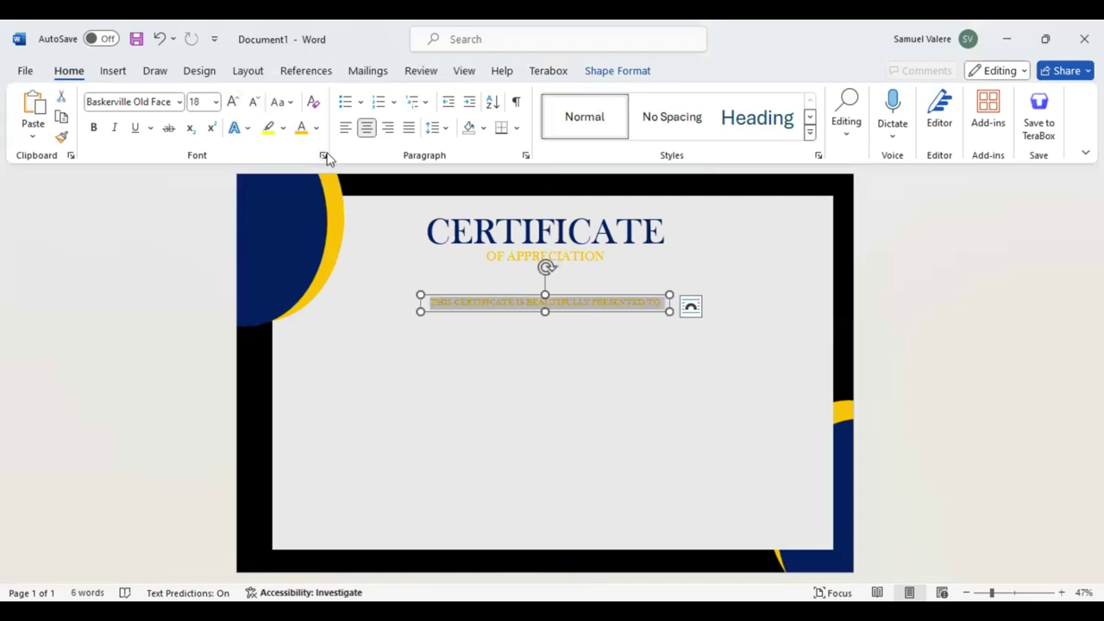
click(323, 155)
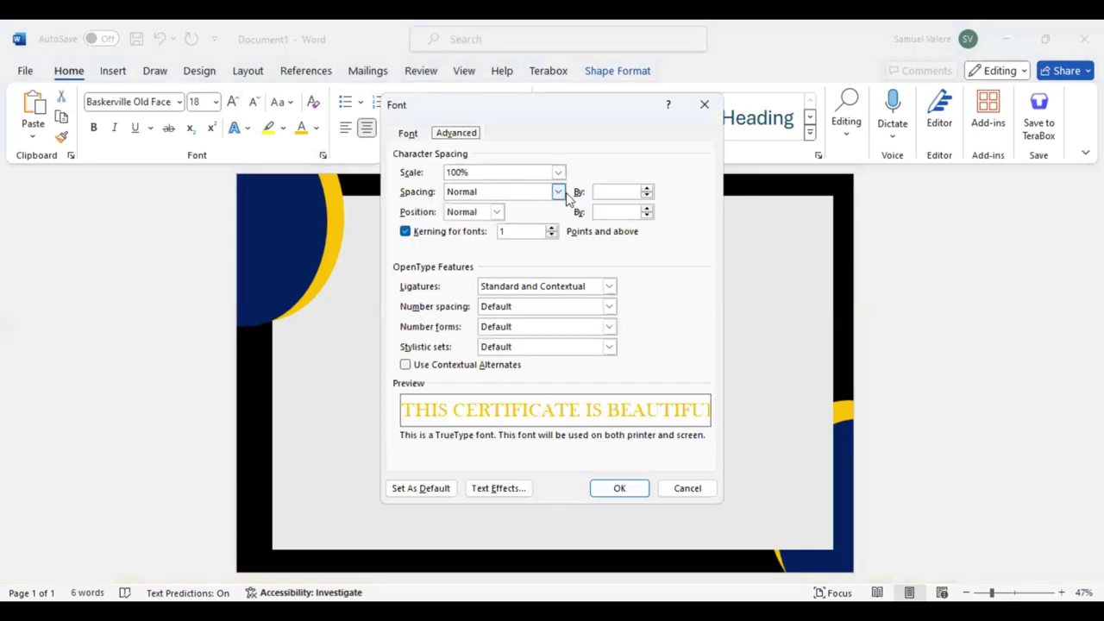
click(559, 192)
click(504, 219)
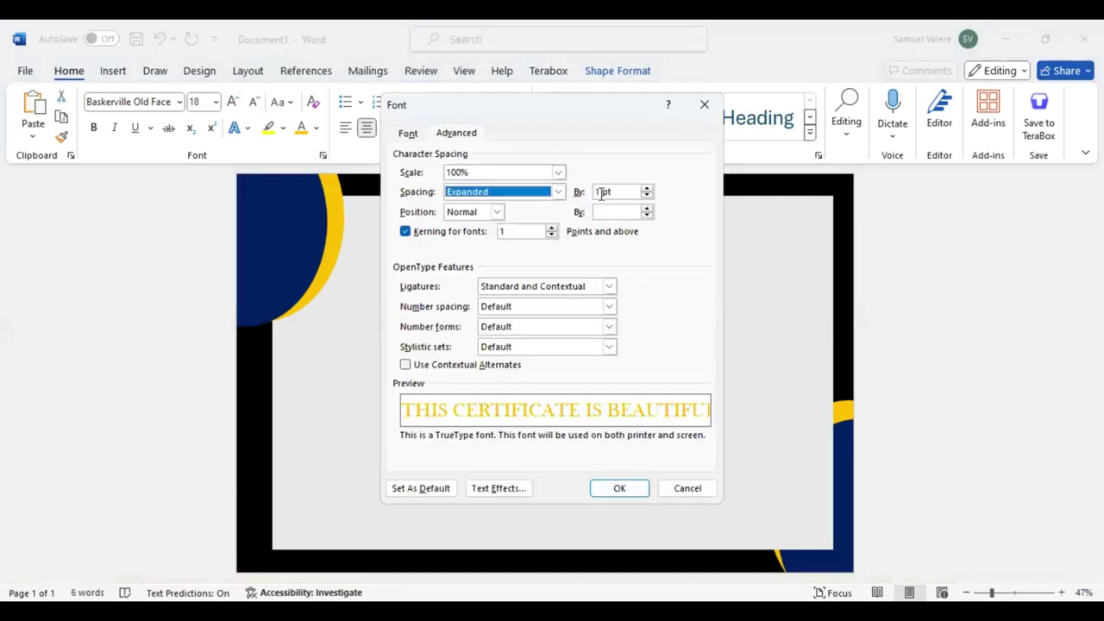
key(Delete)
text(5)
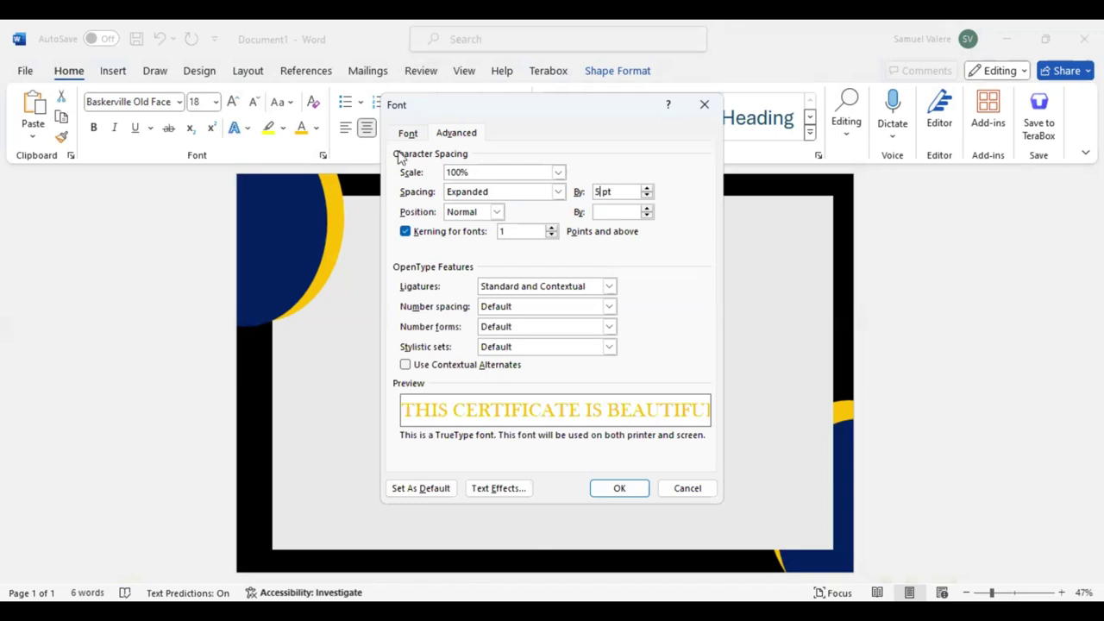
key(Return)
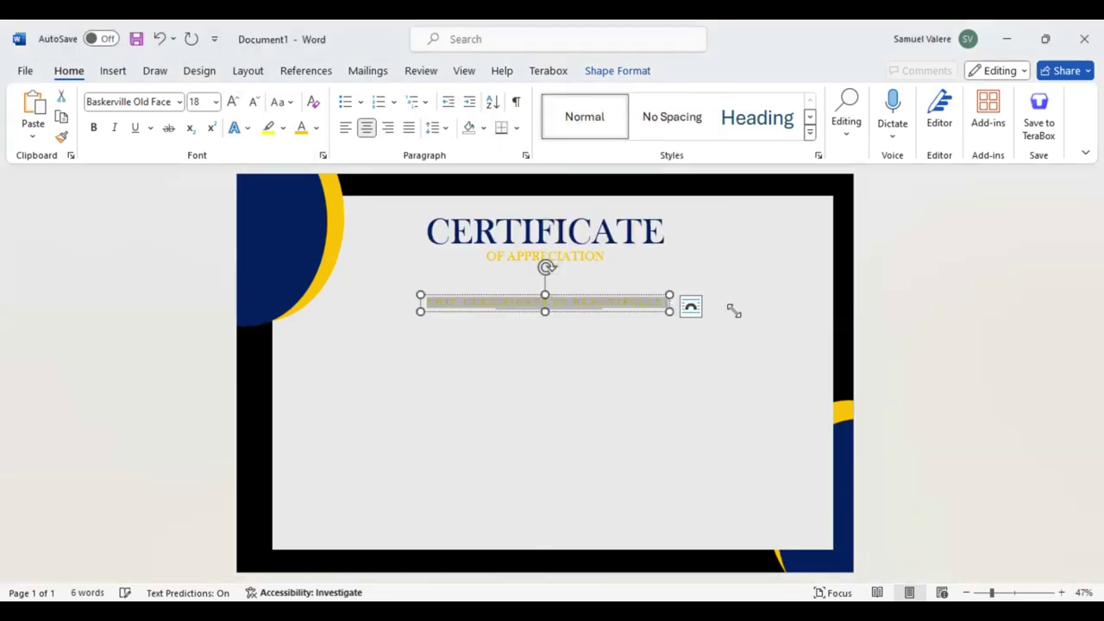
key(Escape)
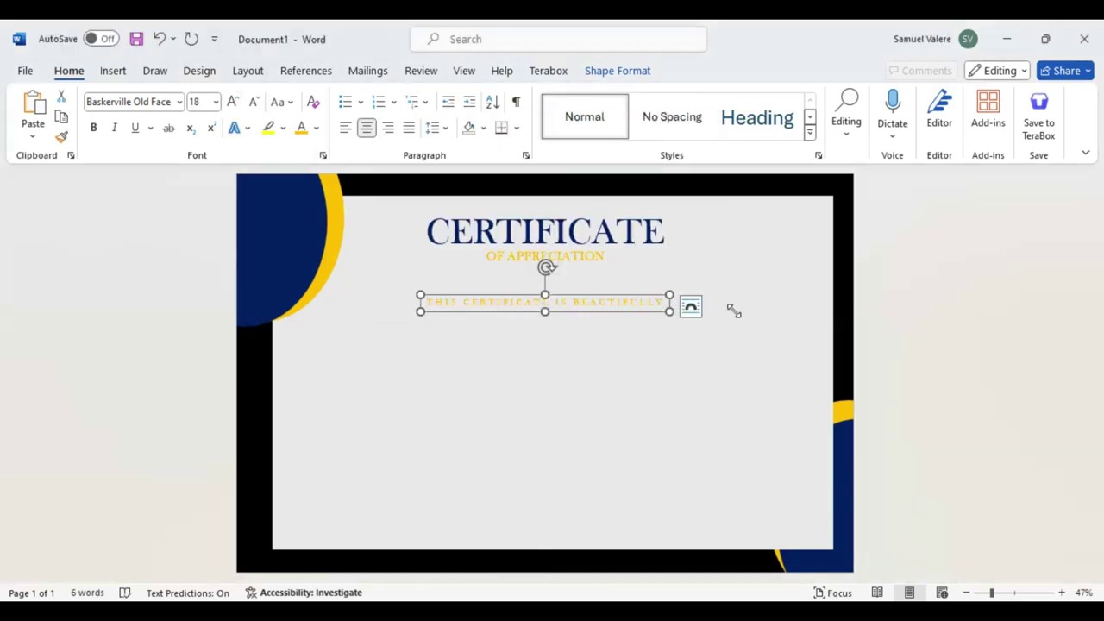
mouse_move(377, 301)
mouse_down()
mouse_move(303, 307)
mouse_move(340, 311)
mouse_up()
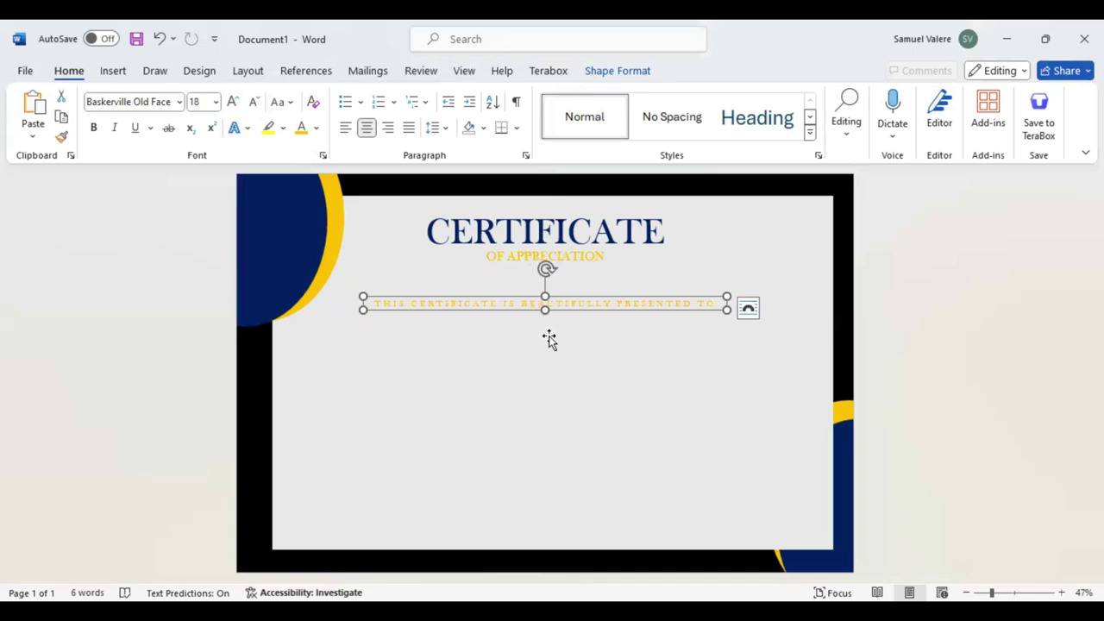
Copy the CERTIFICATE box below the presented-to line and change its text to 'Name Surname'.
key(Tab)
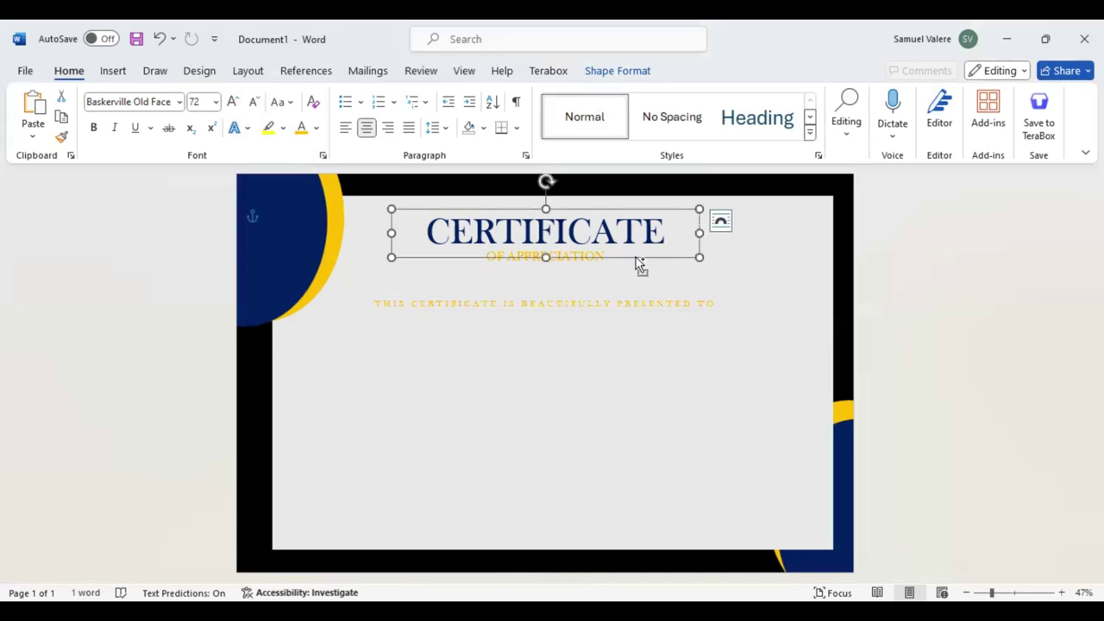
ctrl+drag(633, 256, 625, 361)
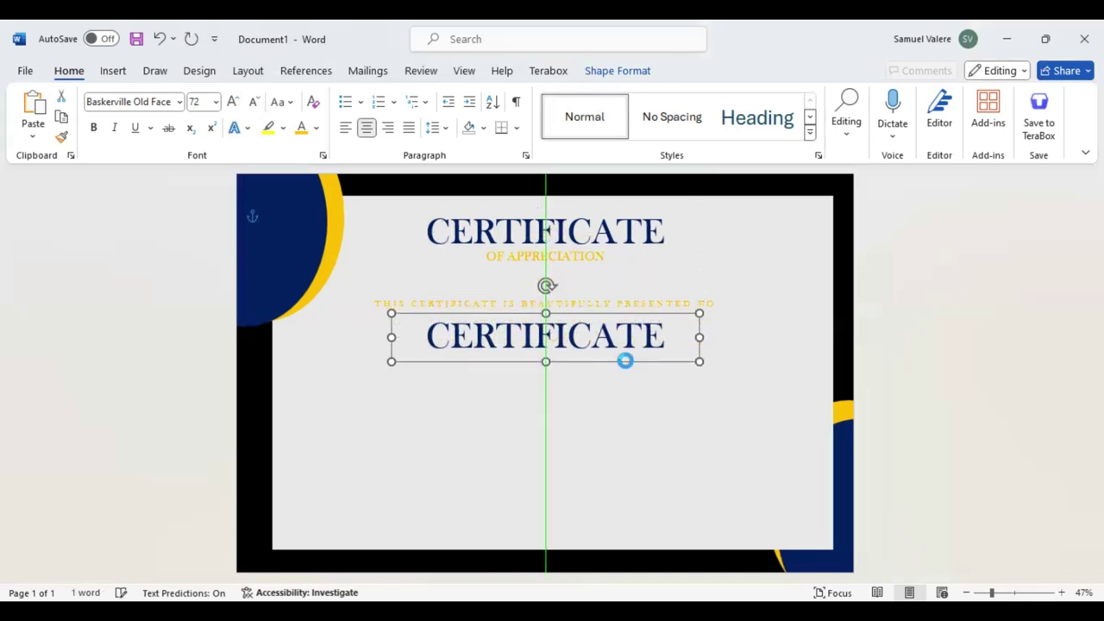
double_click(583, 342)
text(Na)
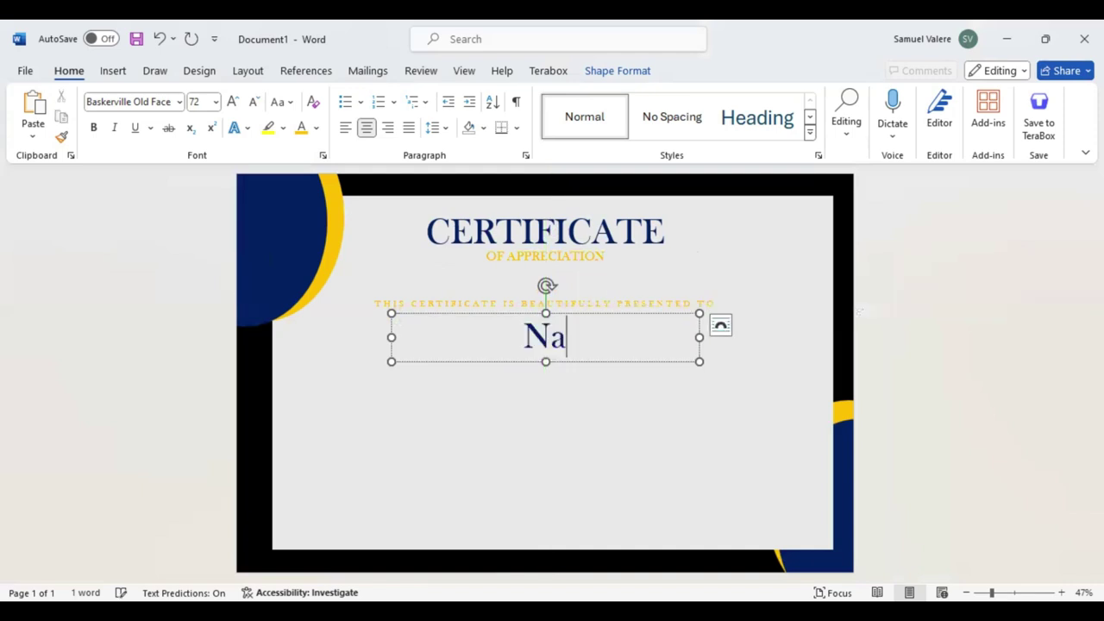
text(me Surname)
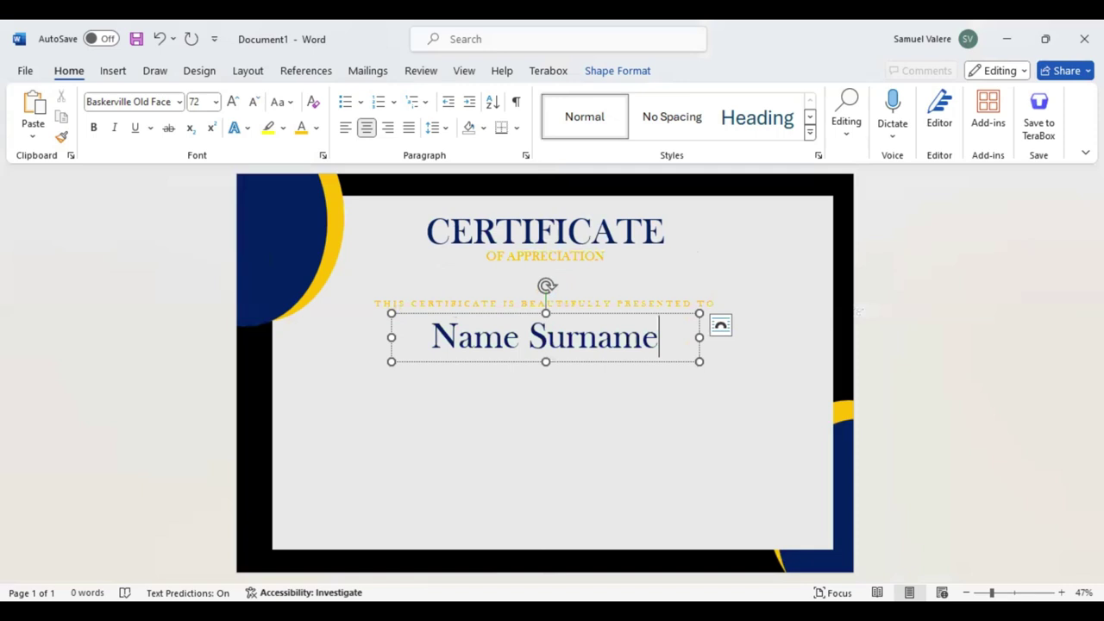
Set Name Surname to 120 pt Edwardian Script ITC and centre it on the page.
key(ctrl+a)
text(Edwardian Script)
key(Return)
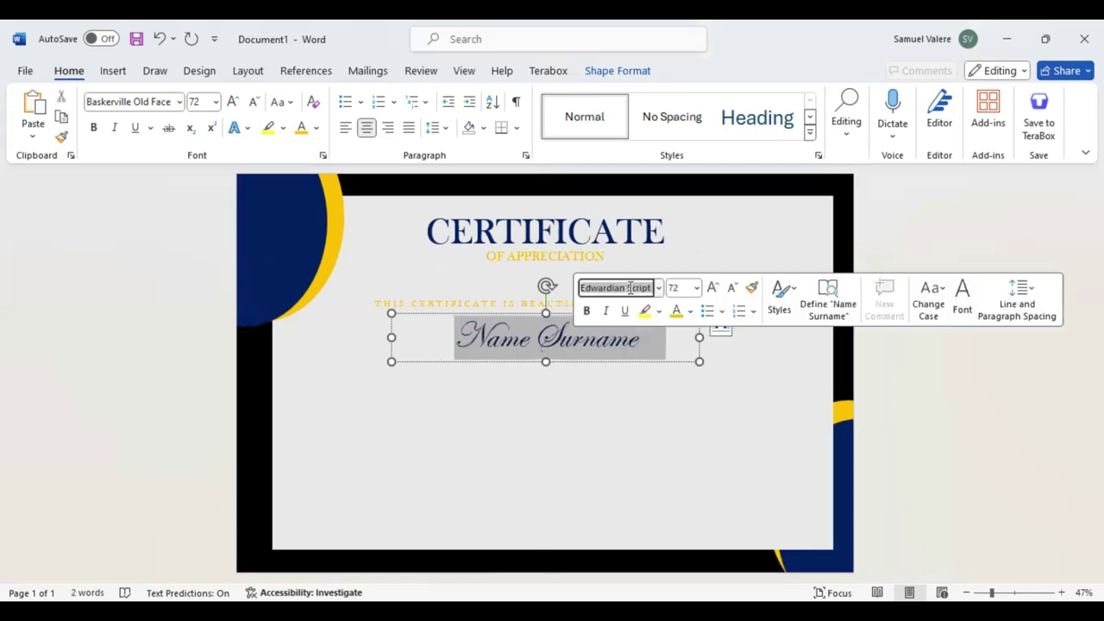
click(712, 288)
click(712, 288)
click(712, 288)
click(713, 288)
click(713, 289)
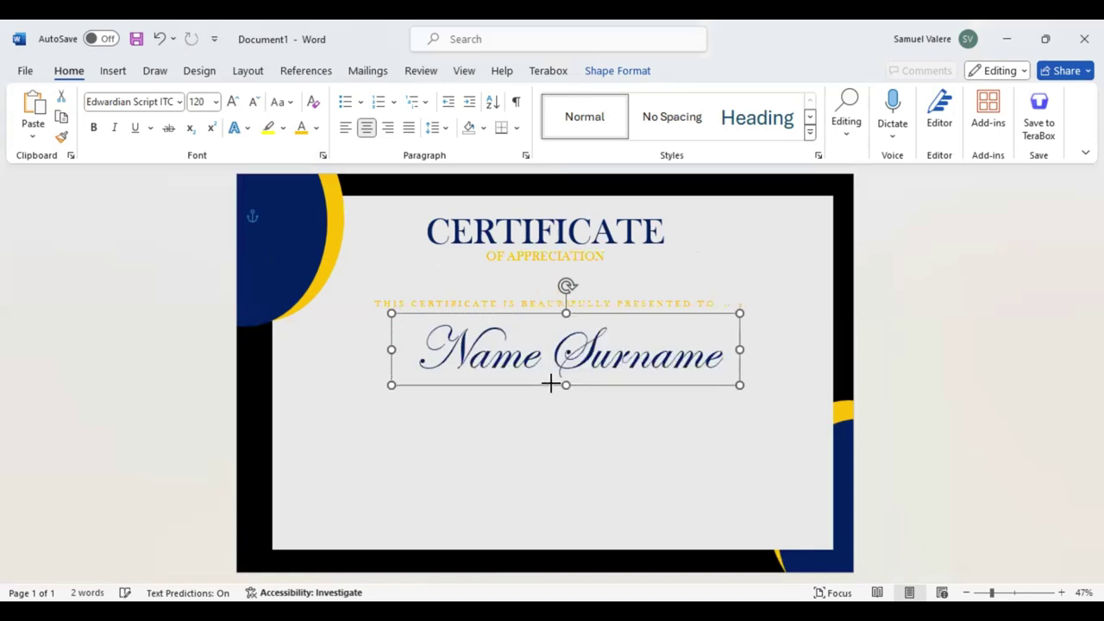
drag(550, 382, 551, 387)
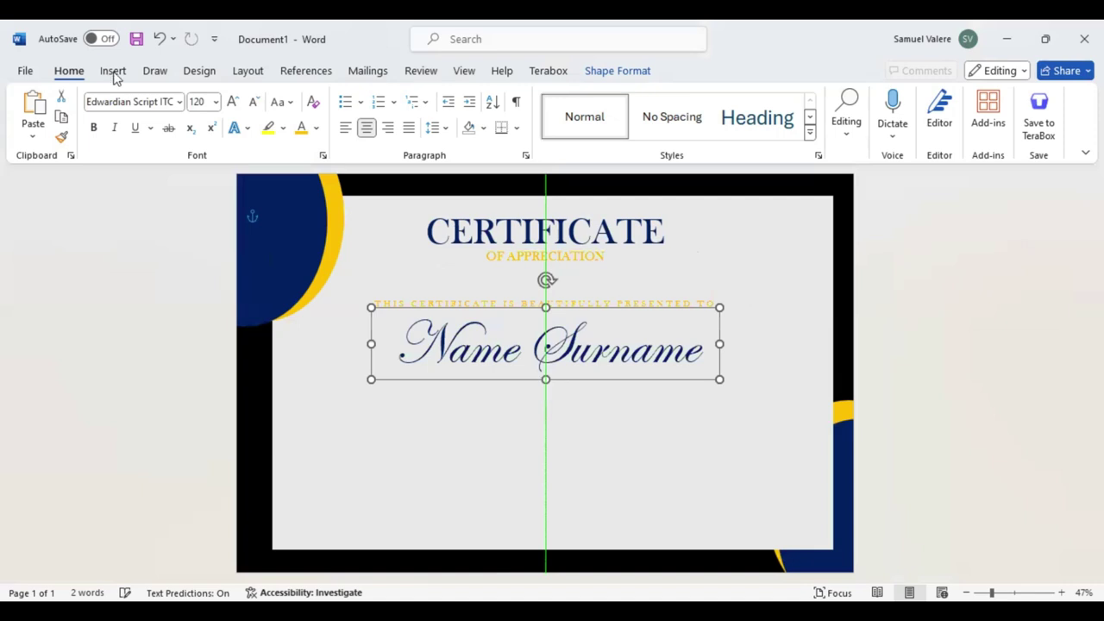
Draw a text box below the name and paste the appreciation paragraph into it.
click(112, 71)
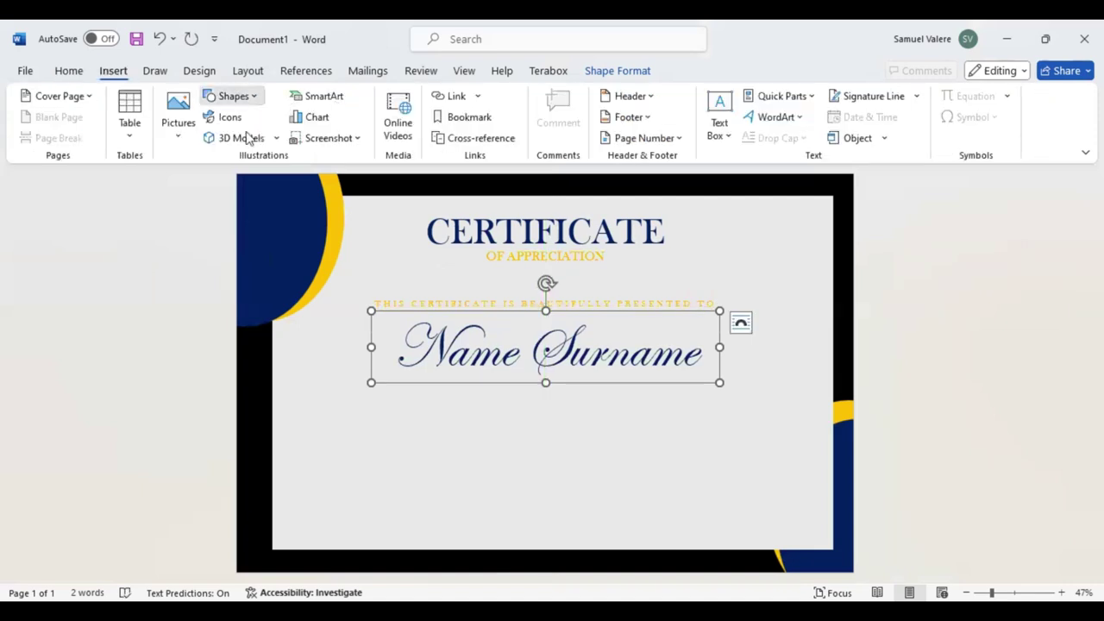
drag(439, 417, 687, 495)
key(ctrl+v)
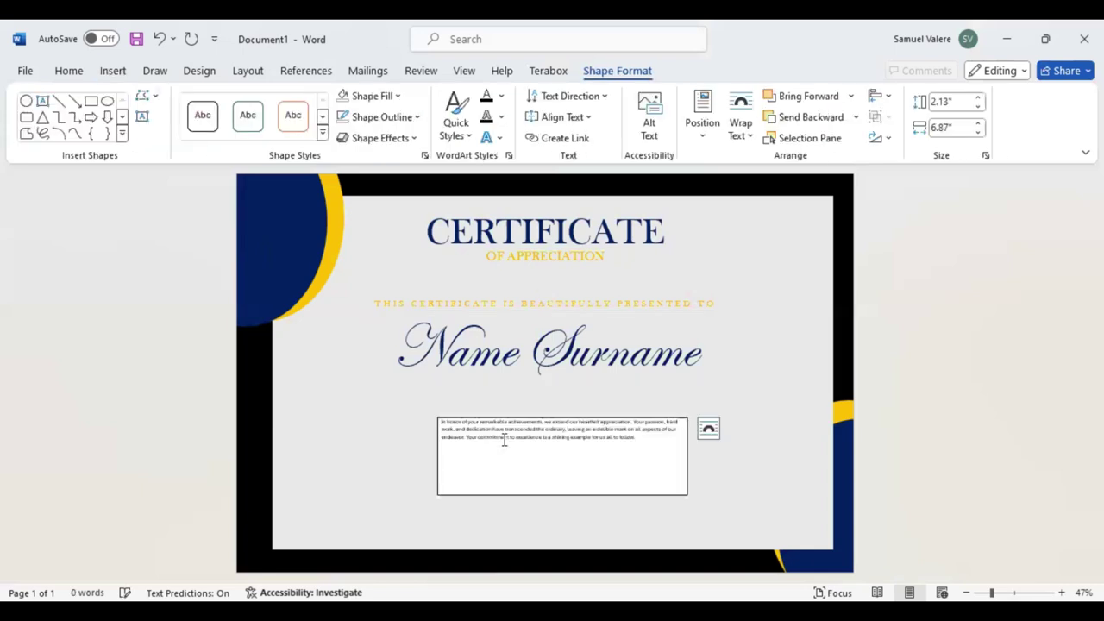
click(651, 438)
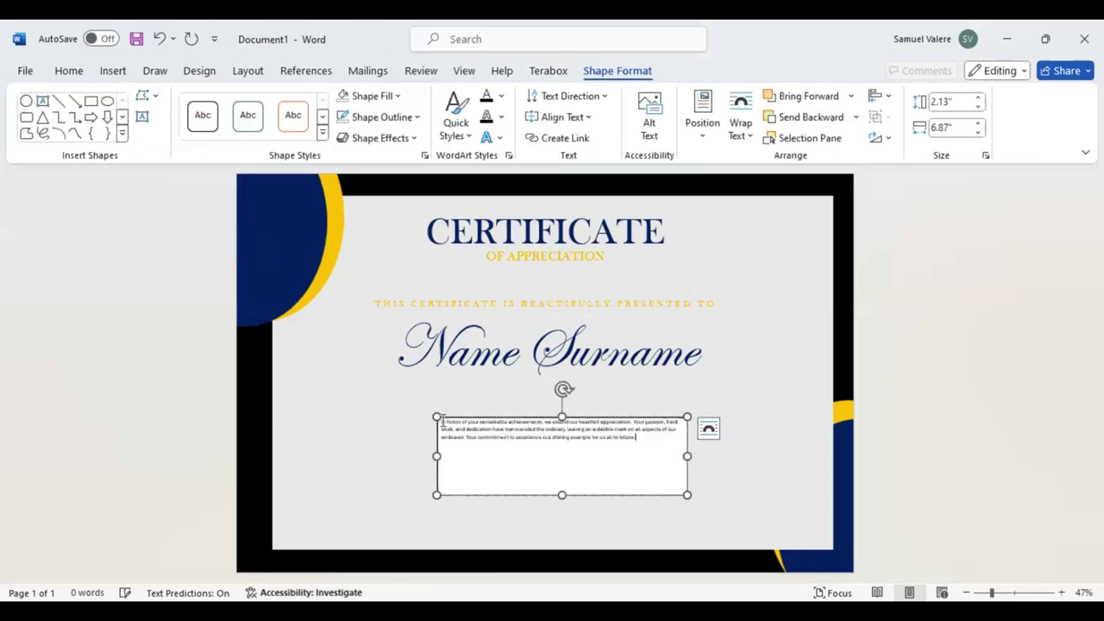
Centre-align the paragraph in 22 pt Baskerville Old Face, then widen and centre its box.
click(80, 72)
key(ctrl+a)
click(366, 129)
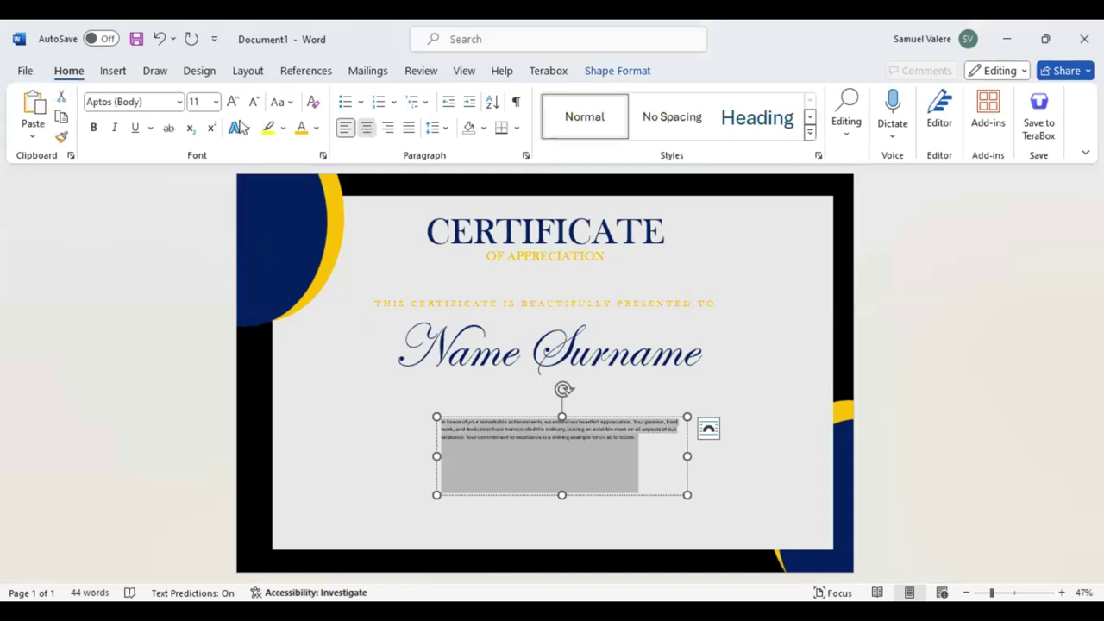
click(138, 102)
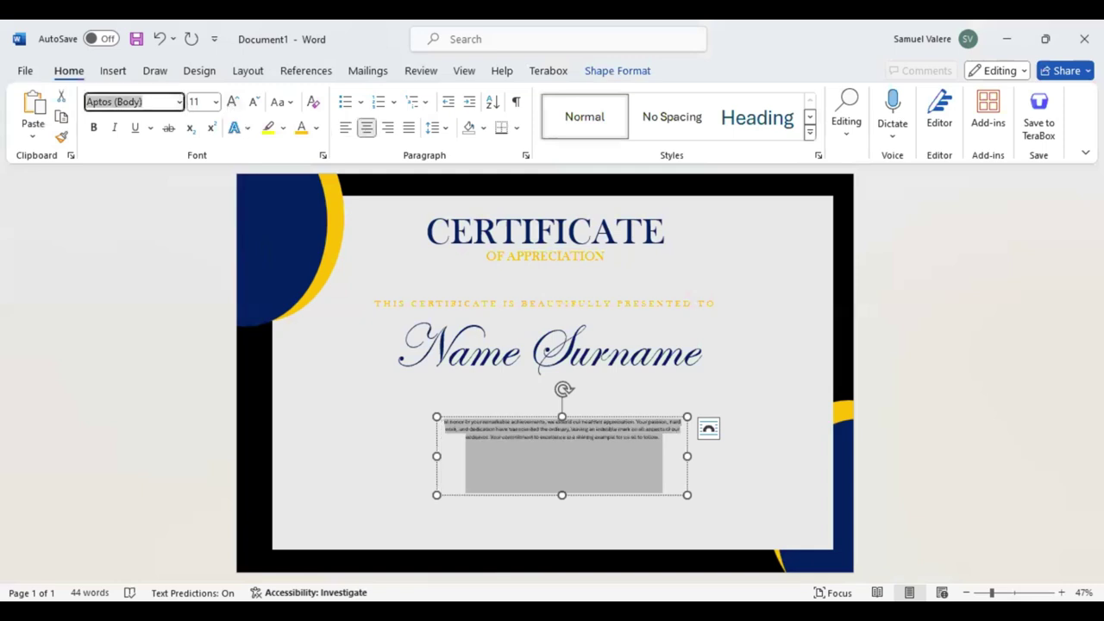
text(Baskerville Old Face)
click(232, 102)
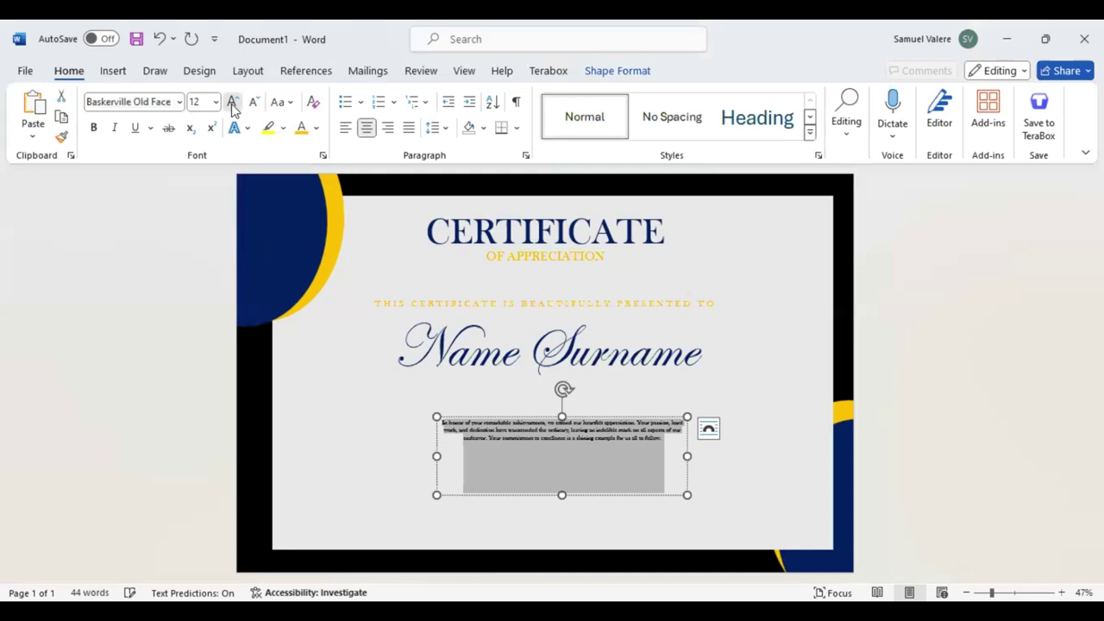
click(232, 102)
click(232, 102)
click(232, 102)
click(232, 101)
click(232, 102)
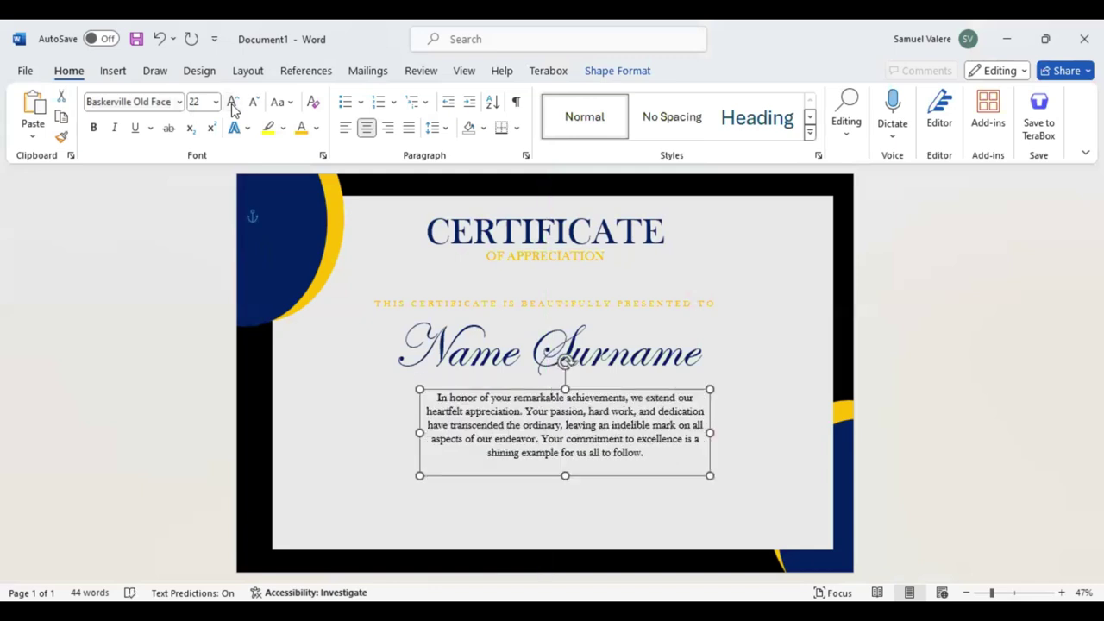
drag(709, 475, 764, 473)
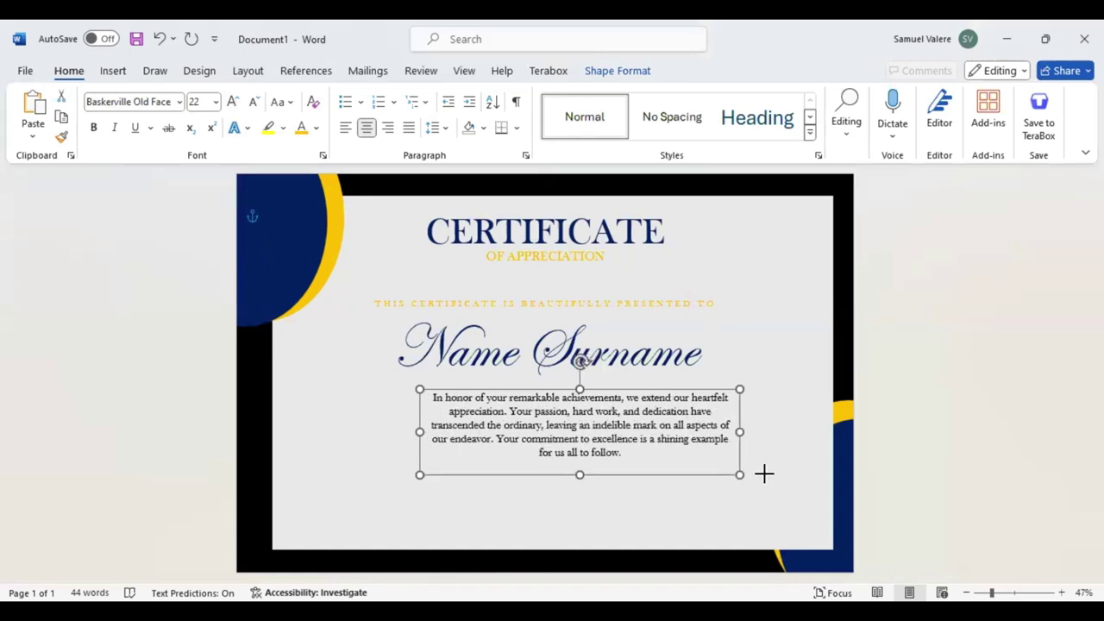
drag(580, 474, 545, 460)
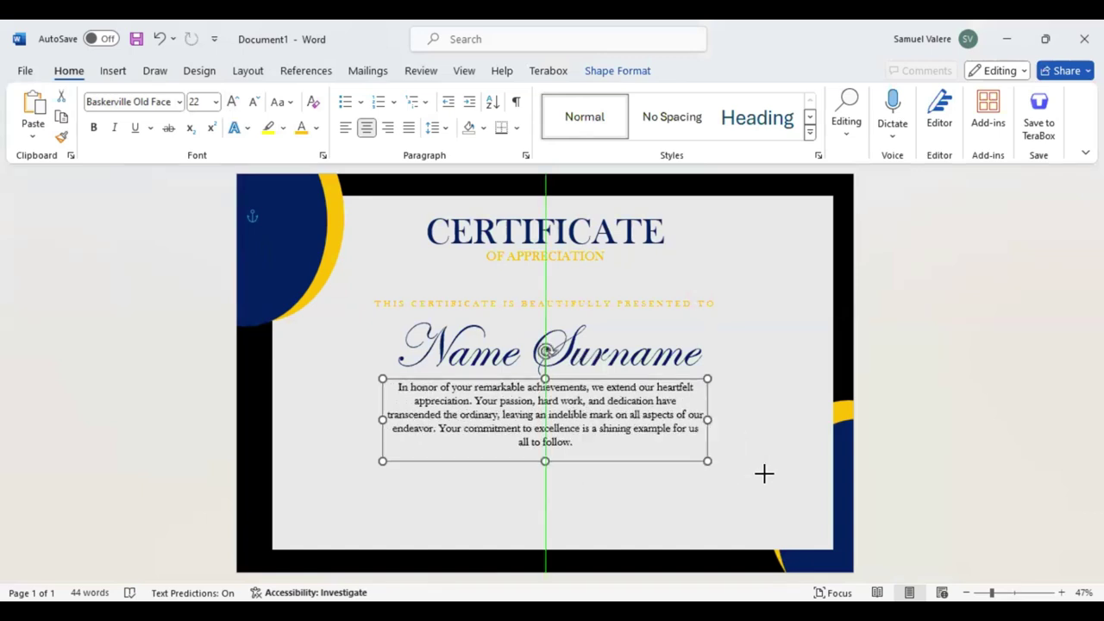
Draw a horizontal line below the paragraph and give it a dark blue outline.
click(117, 72)
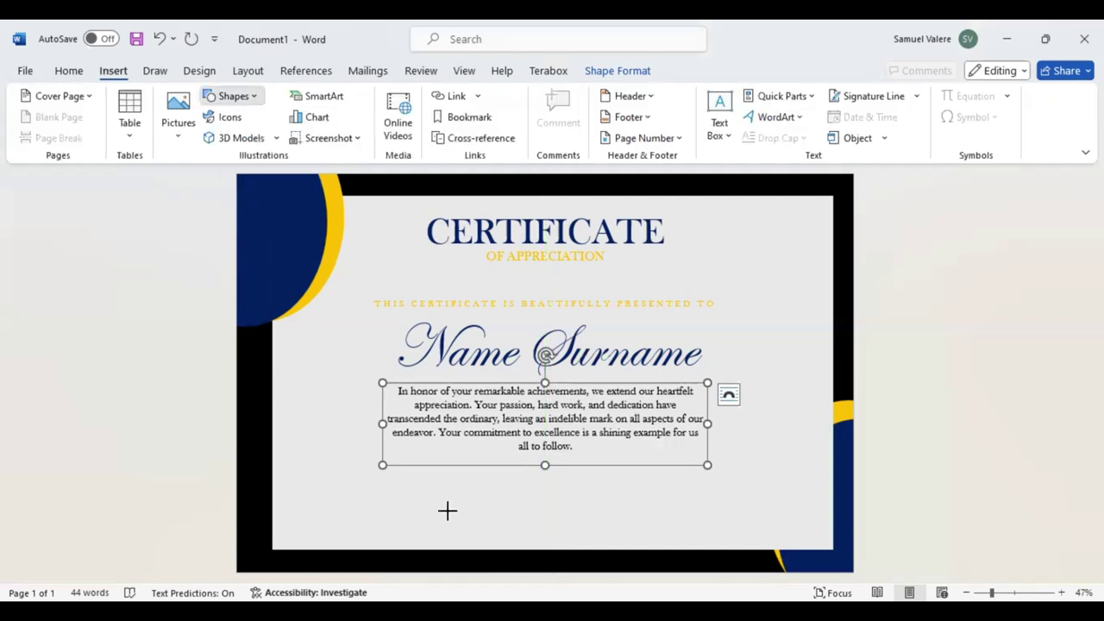
drag(381, 509, 487, 508)
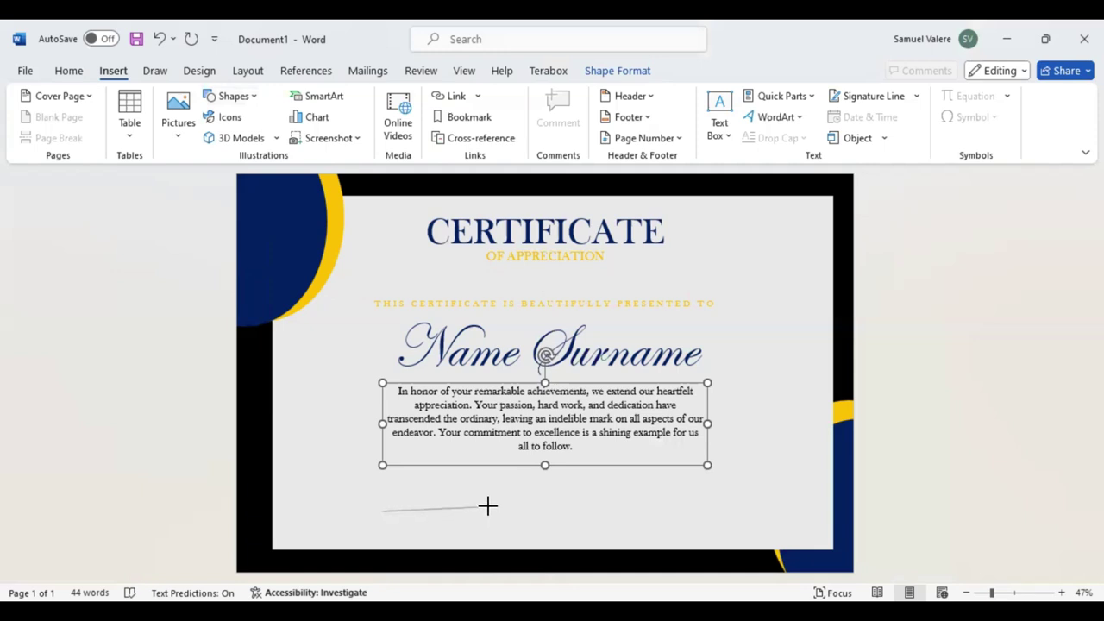
drag(487, 508, 488, 512)
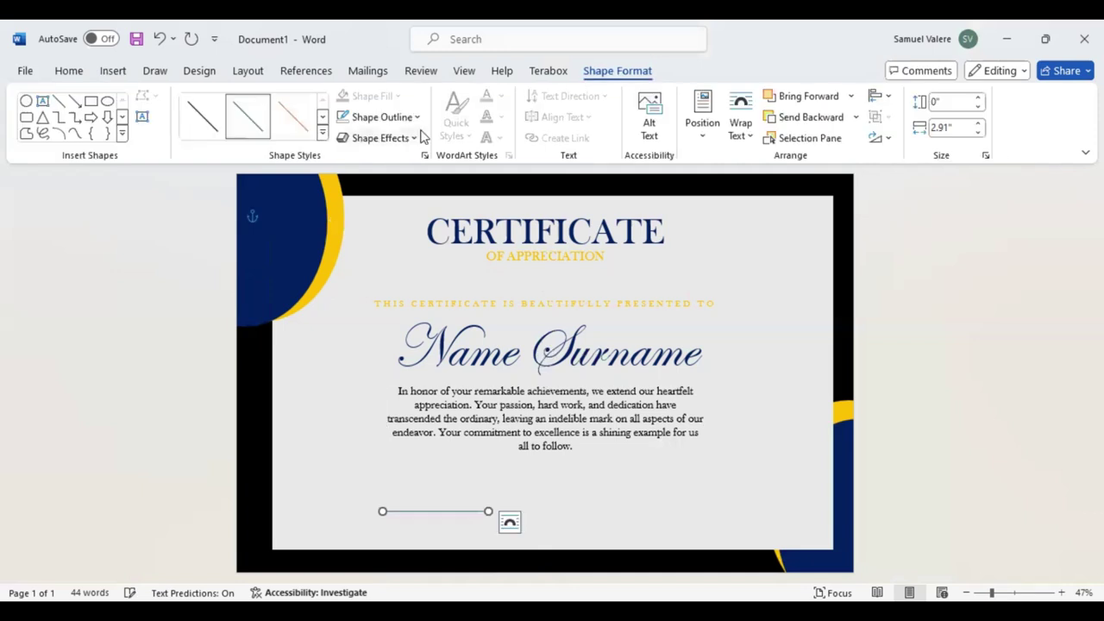
click(416, 117)
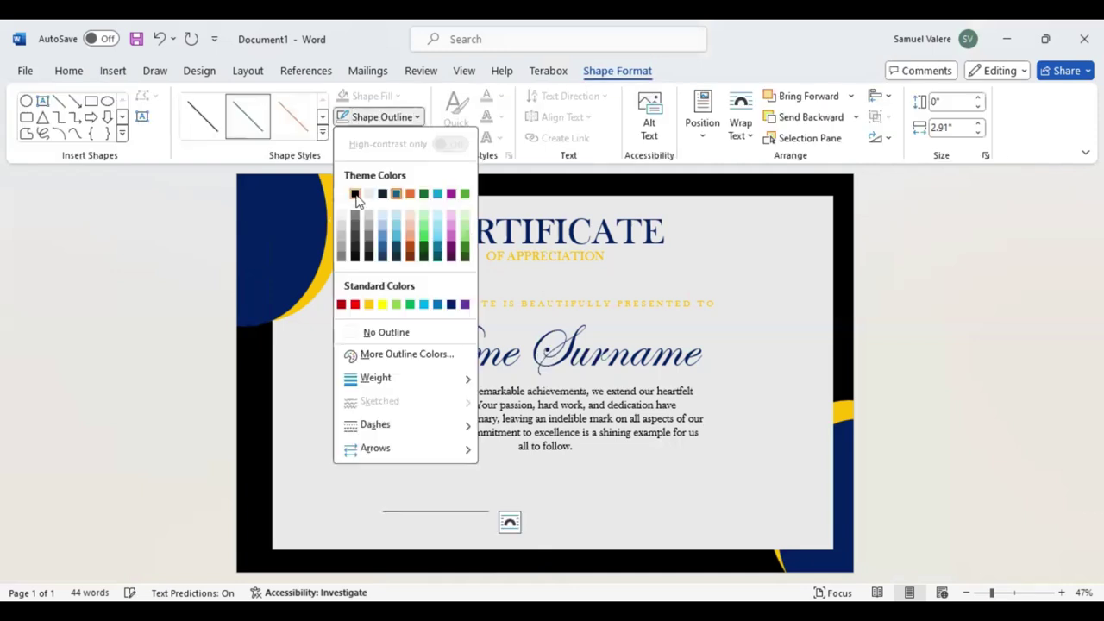
click(356, 194)
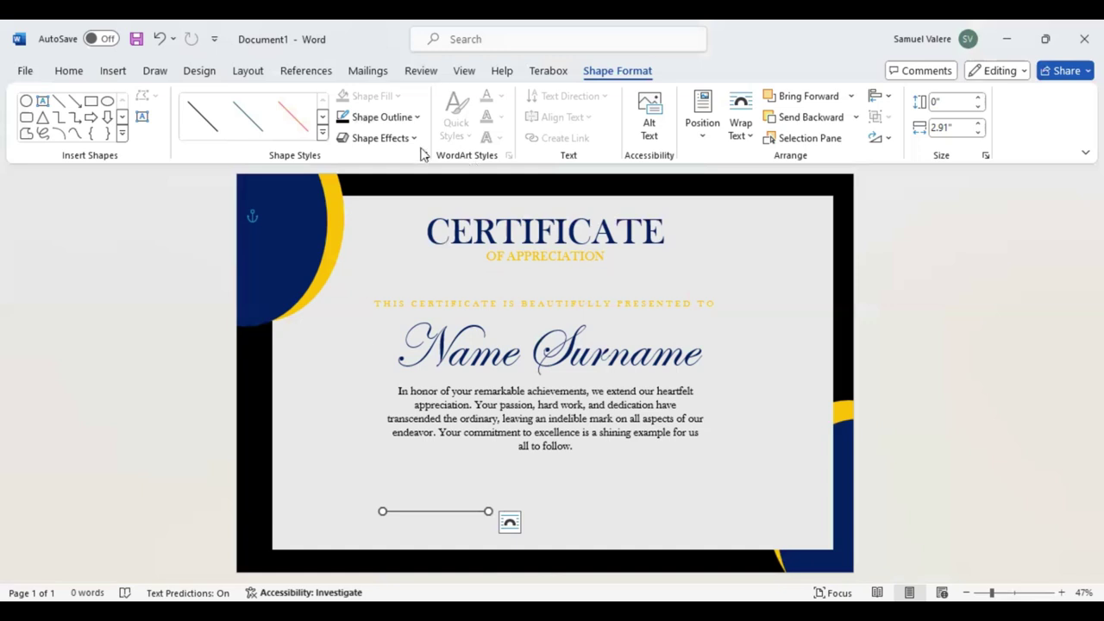
click(418, 119)
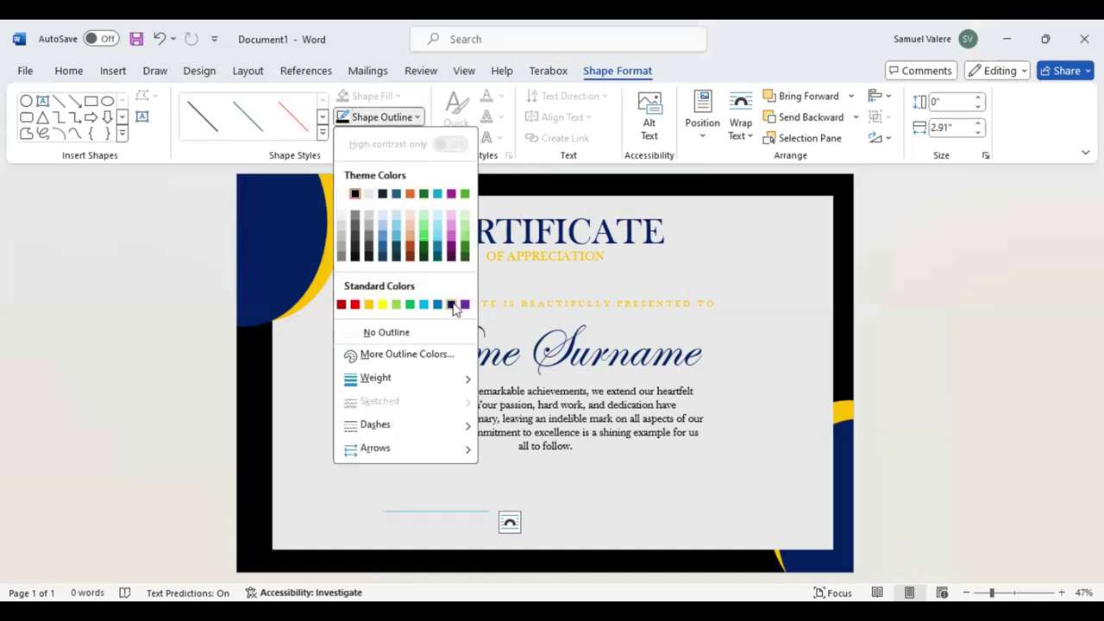
click(450, 305)
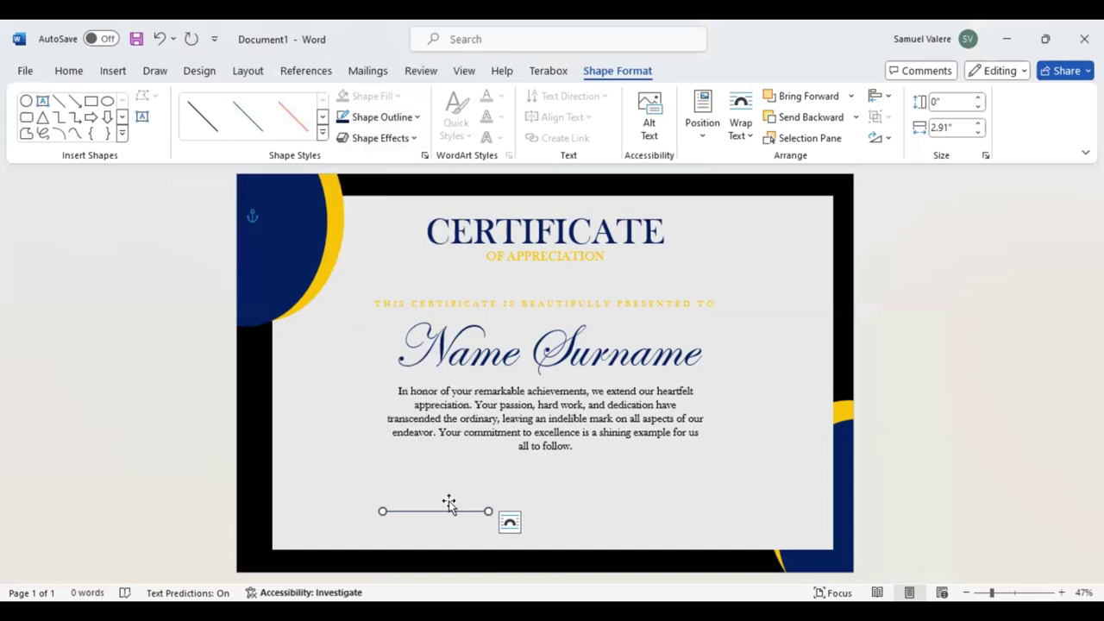
Position the line at left and place a copy of it on the right for the second signature.
drag(460, 510, 466, 518)
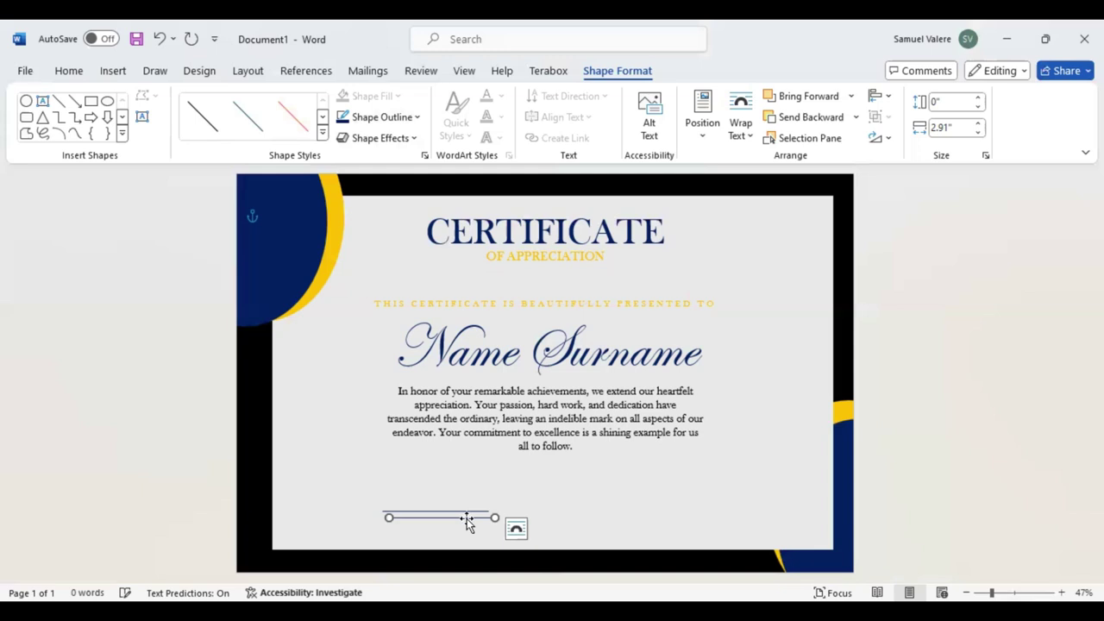
click(470, 527)
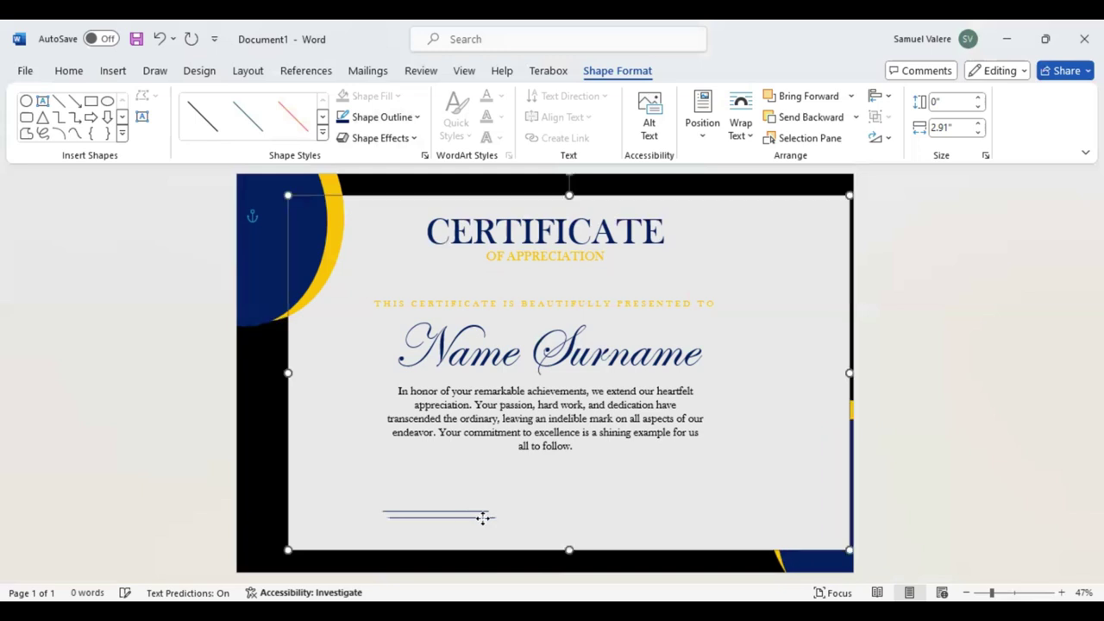
click(162, 45)
click(424, 518)
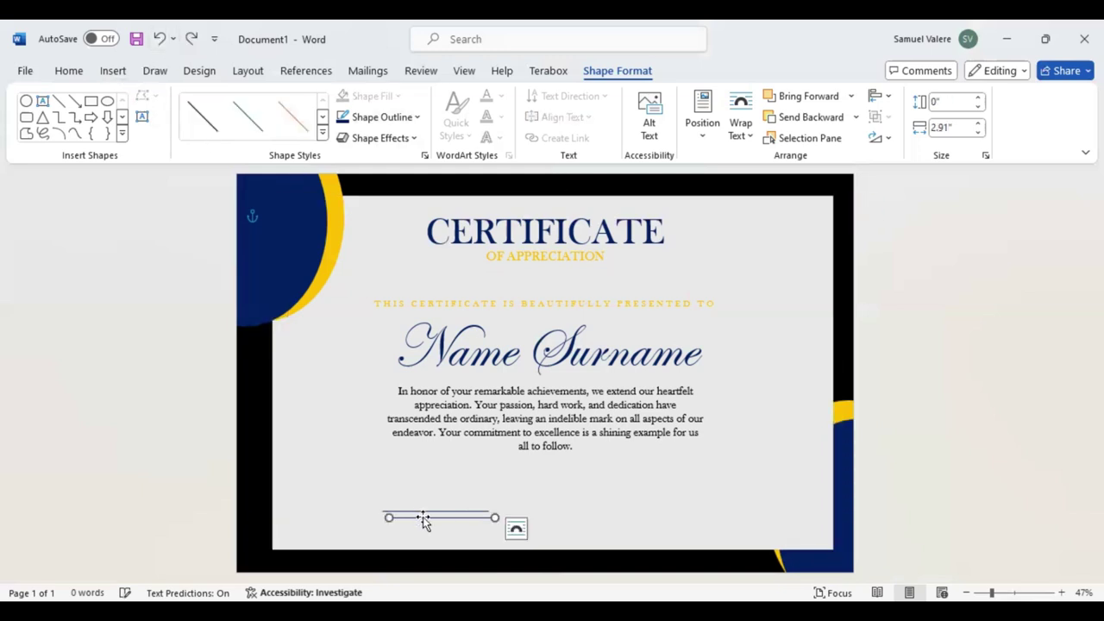
drag(424, 518, 544, 514)
key(Right)
key(Right)
key(Right)
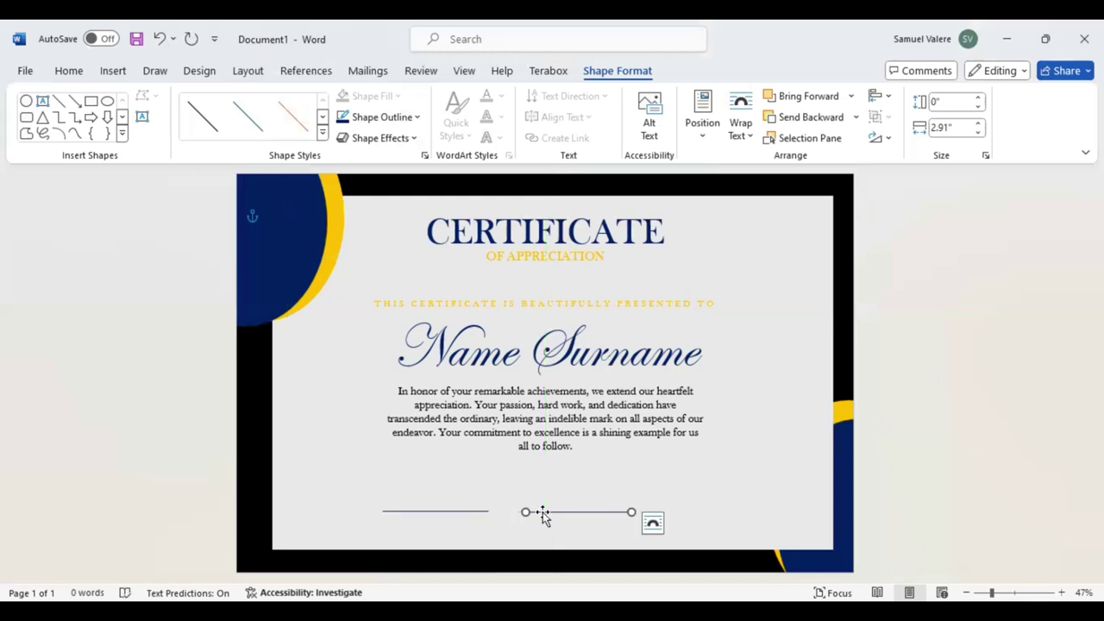
key(Right)
key(Right)
key(Right)
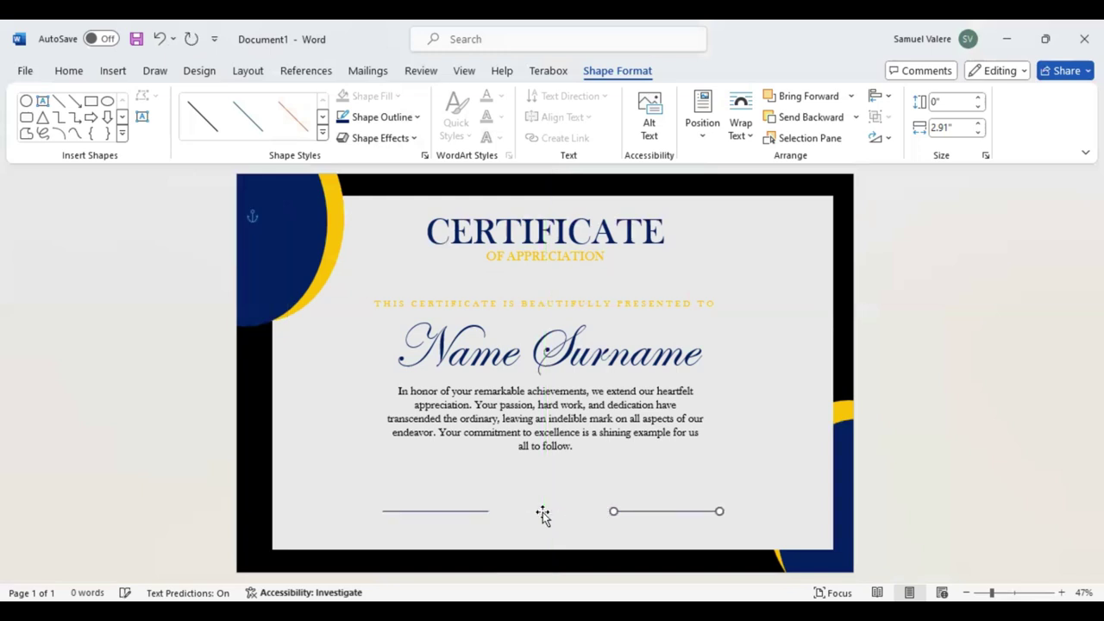
key(Left)
key(Left)
key(Left)
key(Left)
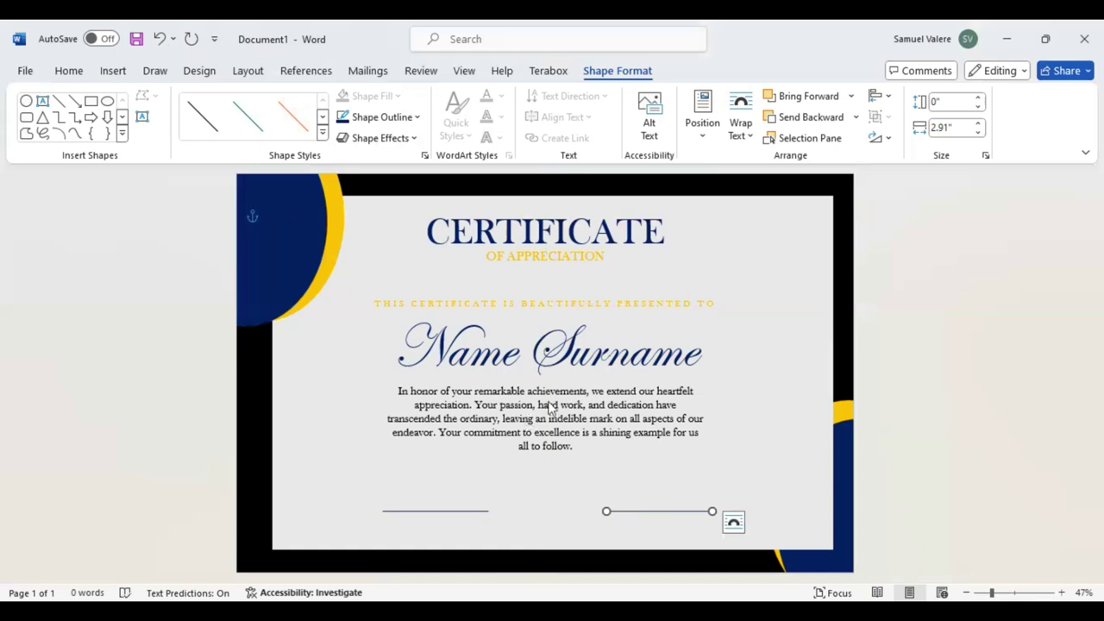
Colour the body paragraph dark blue and select the whole presented-to line.
triple_click(649, 398)
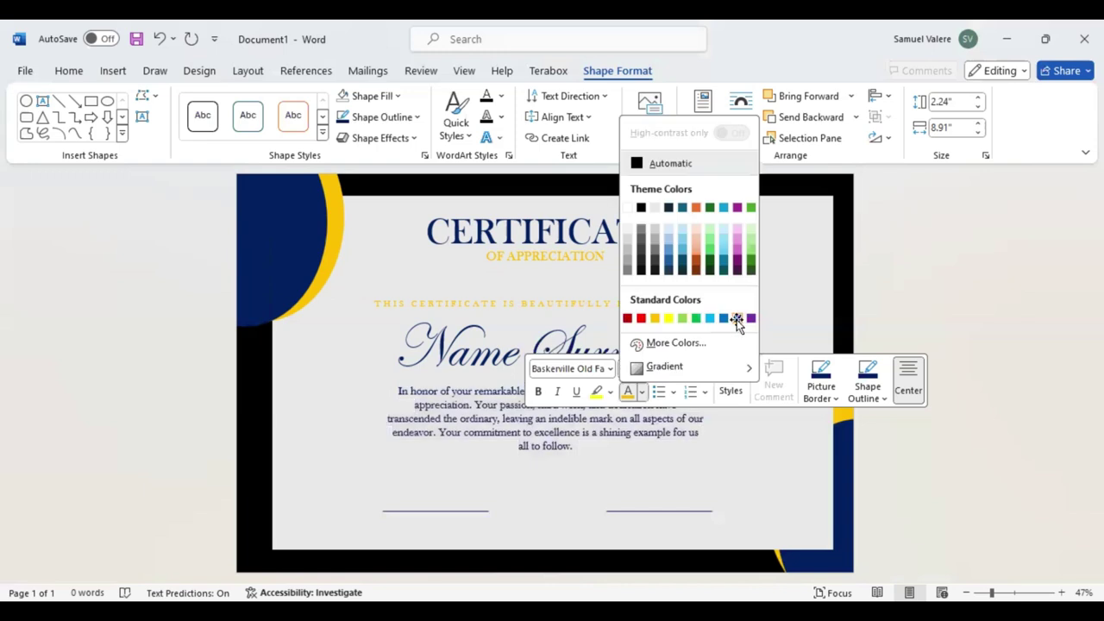
click(737, 318)
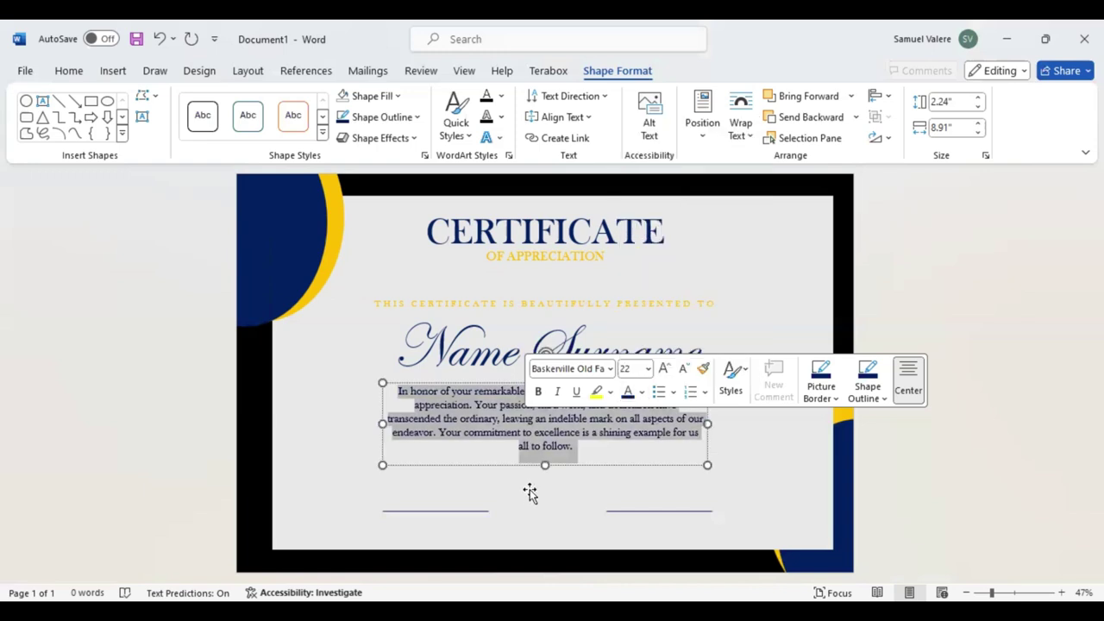
click(538, 302)
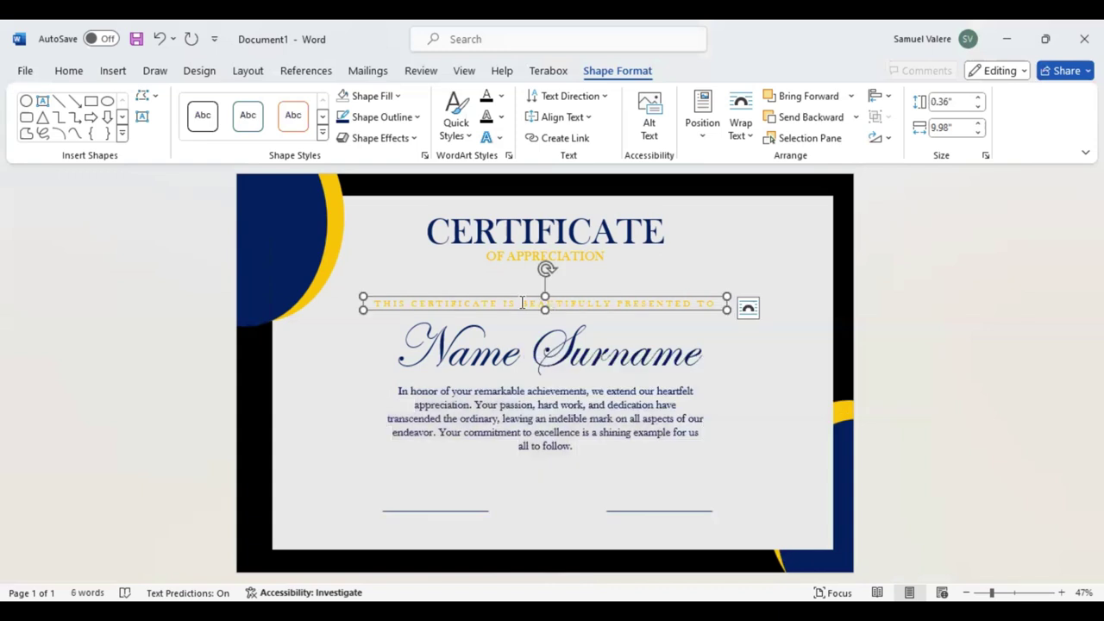
triple_click(628, 304)
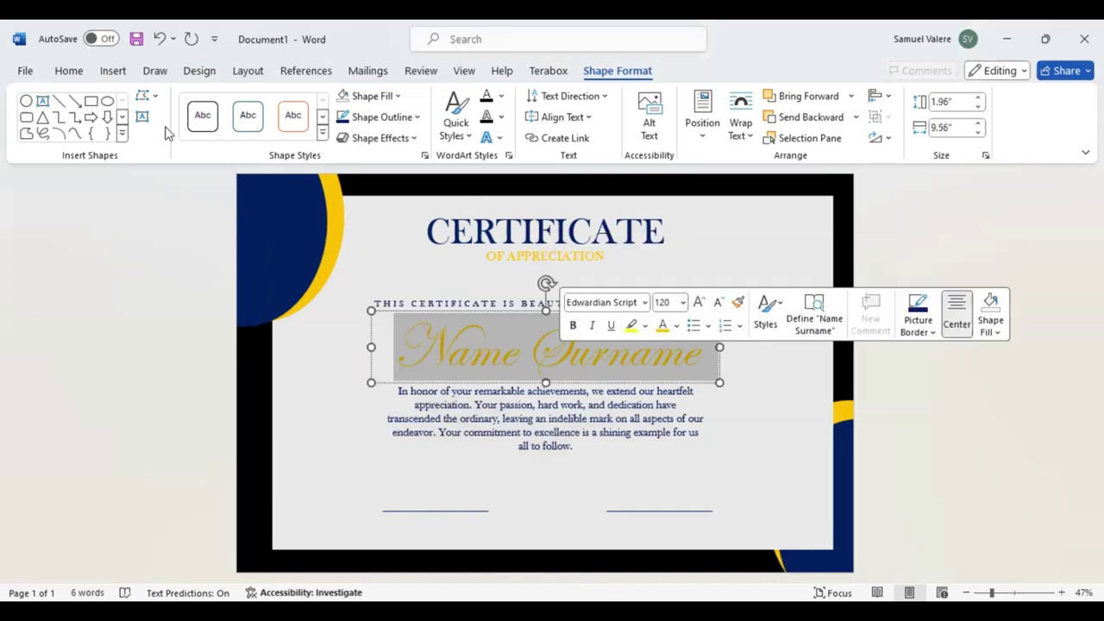
click(144, 118)
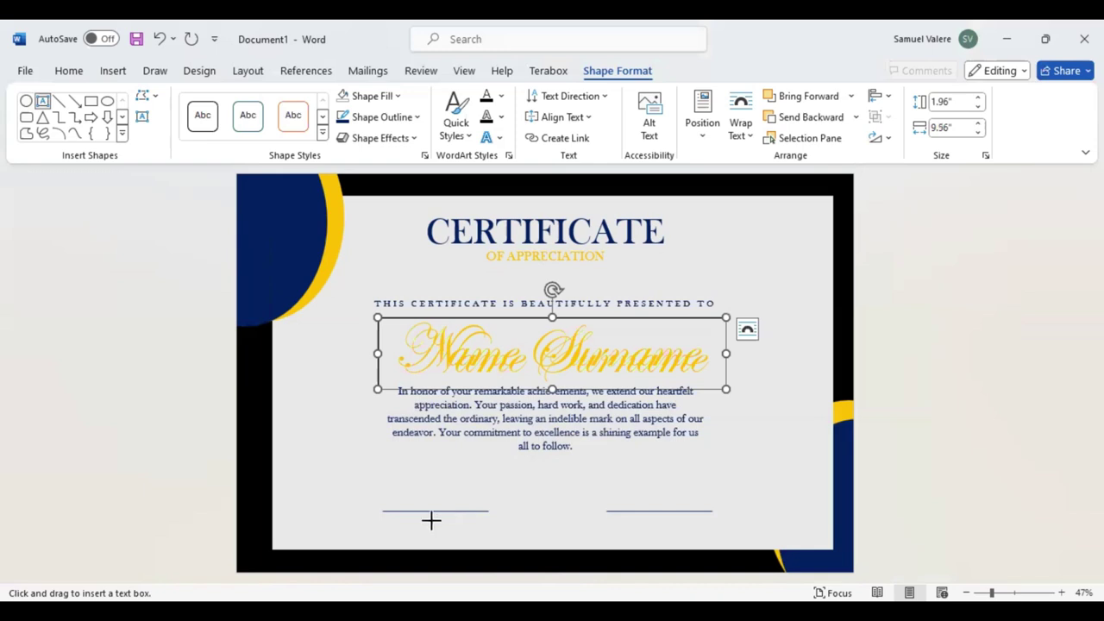
Add a 'Signature' text box with no outline under the left line.
drag(409, 515, 491, 535)
text(Signa)
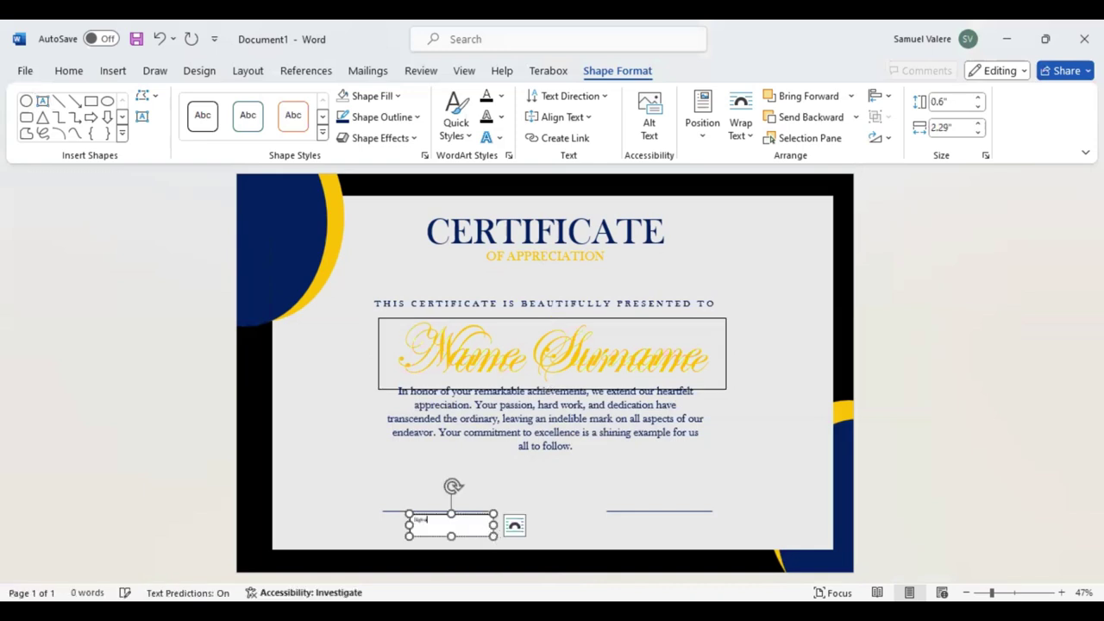
text(ture)
drag(440, 522, 408, 523)
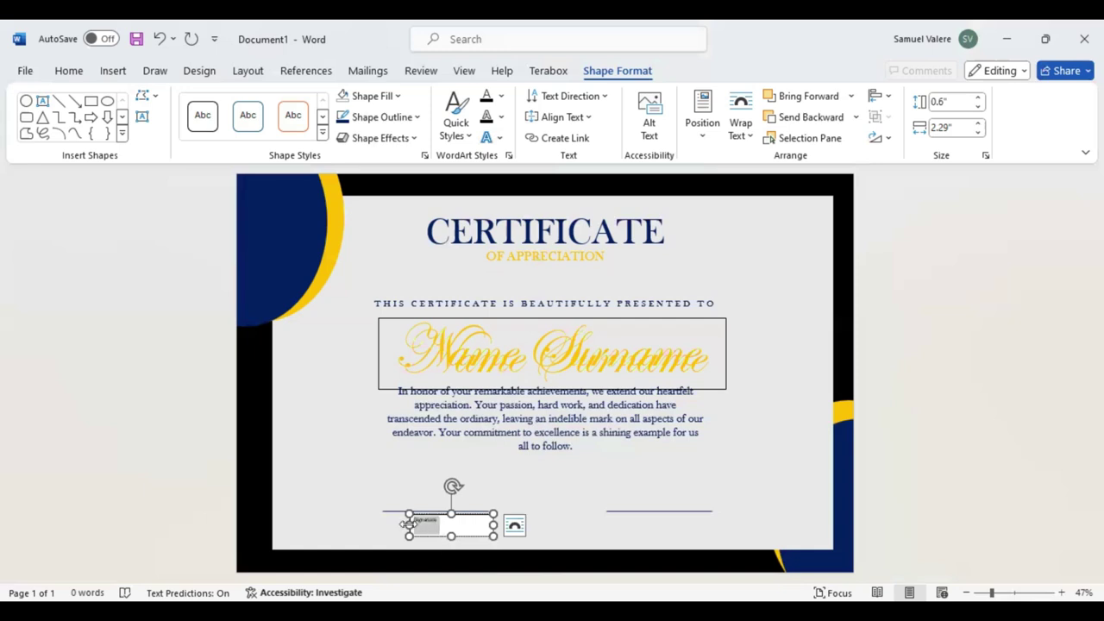
click(417, 119)
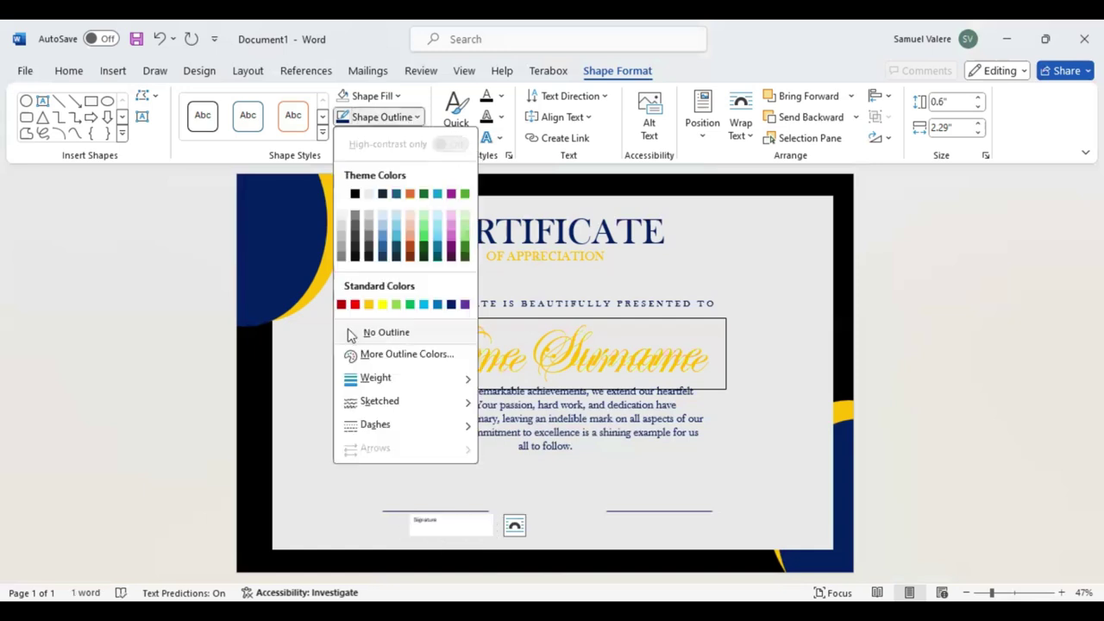
click(351, 333)
Format the label as dark blue 14 pt Baskerville Old Face uppercase, centred under the line.
click(69, 71)
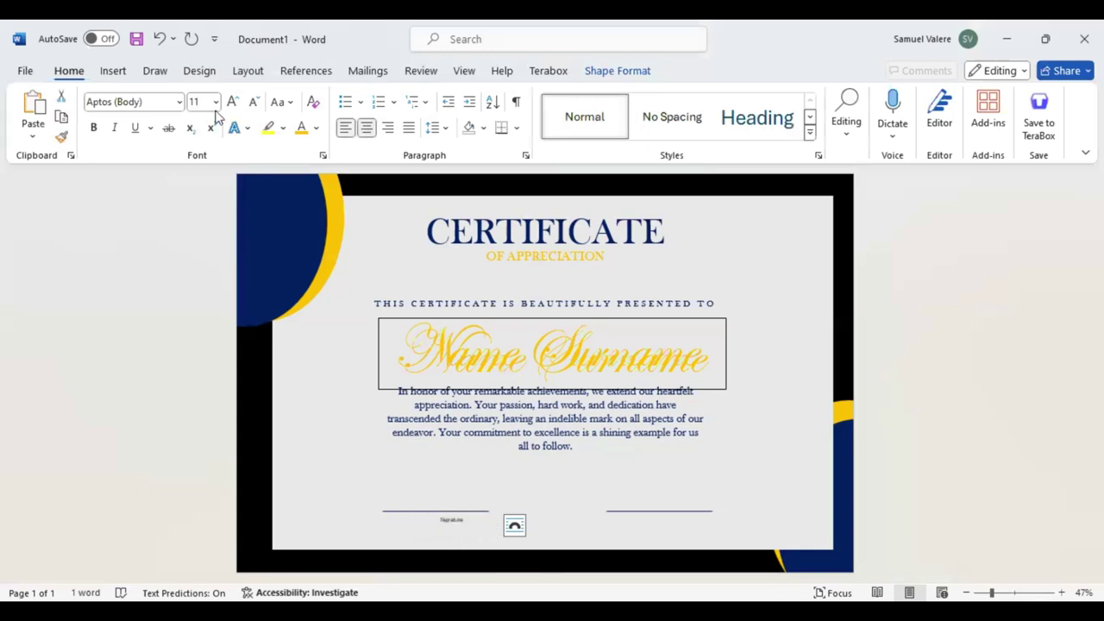
click(130, 101)
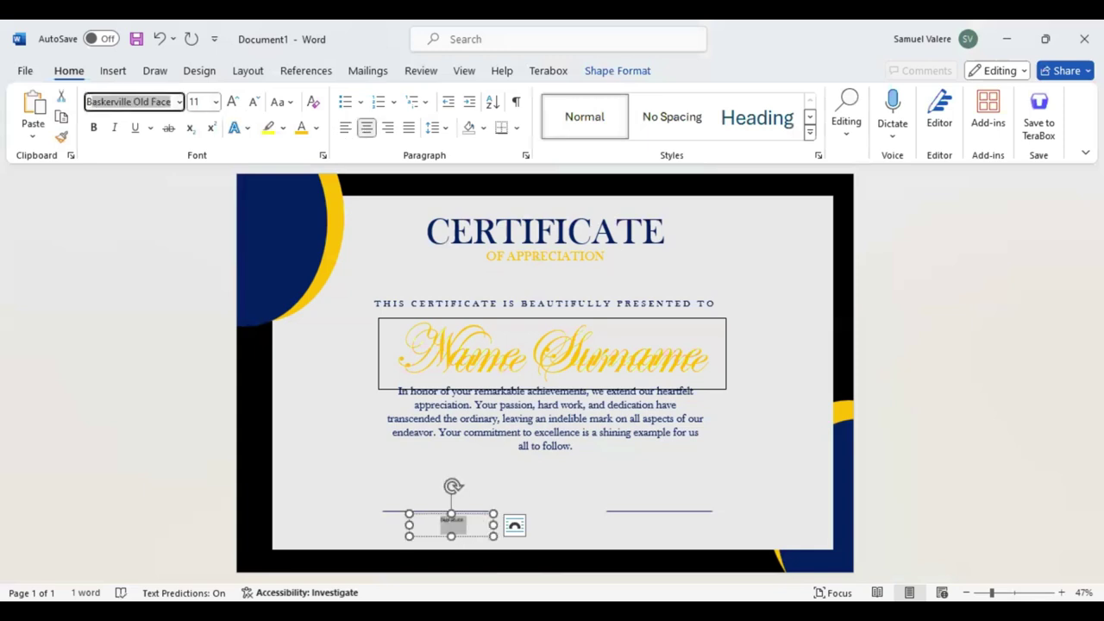
click(287, 103)
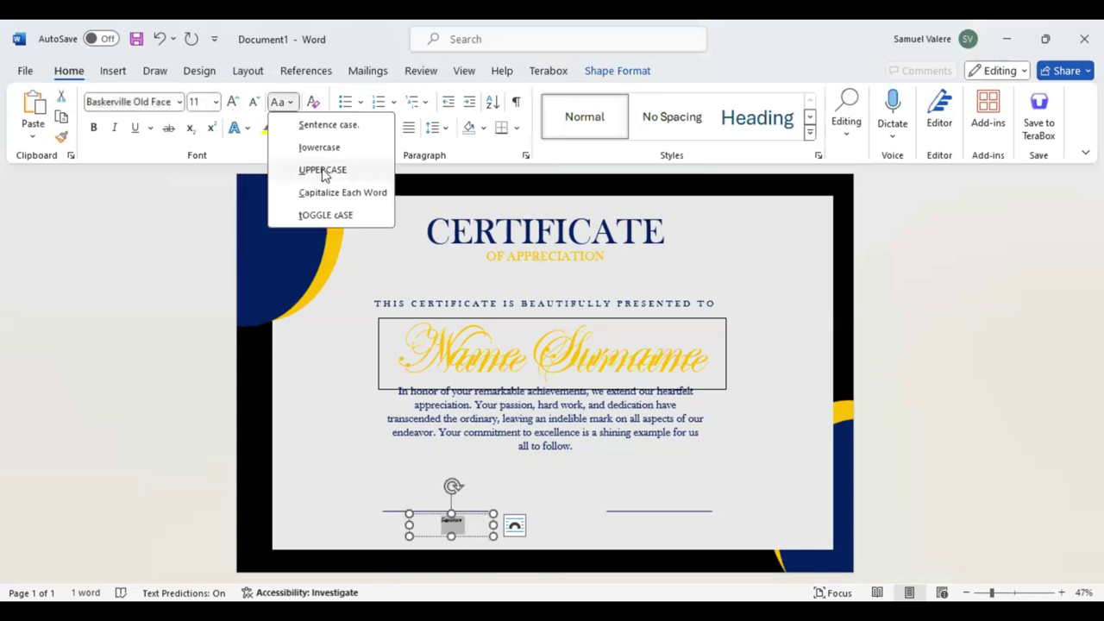
click(324, 171)
click(233, 102)
click(233, 102)
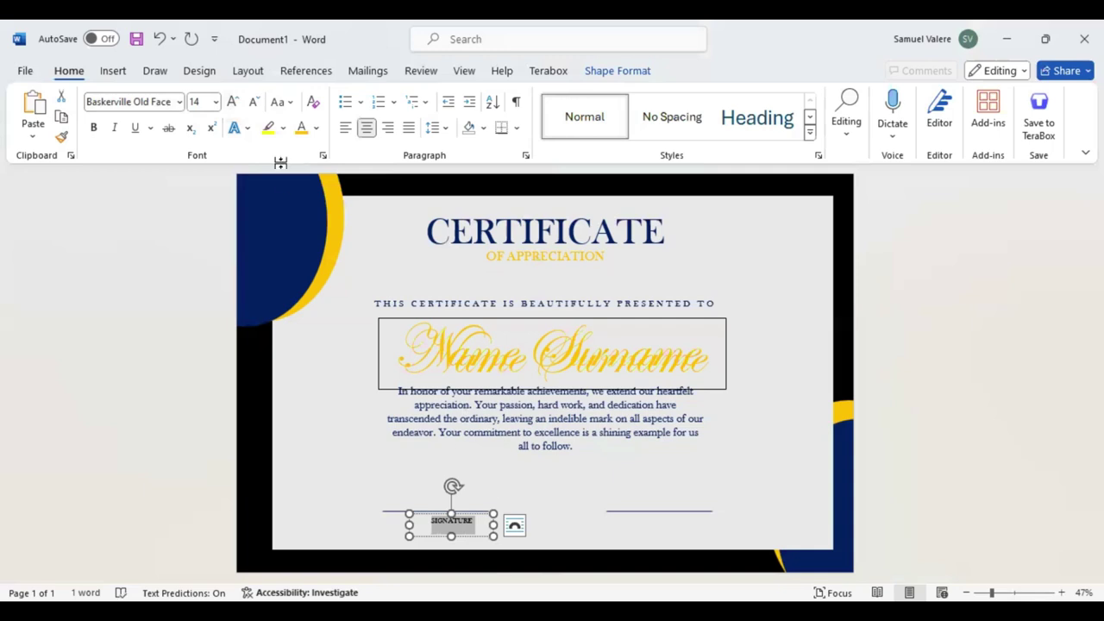
click(316, 127)
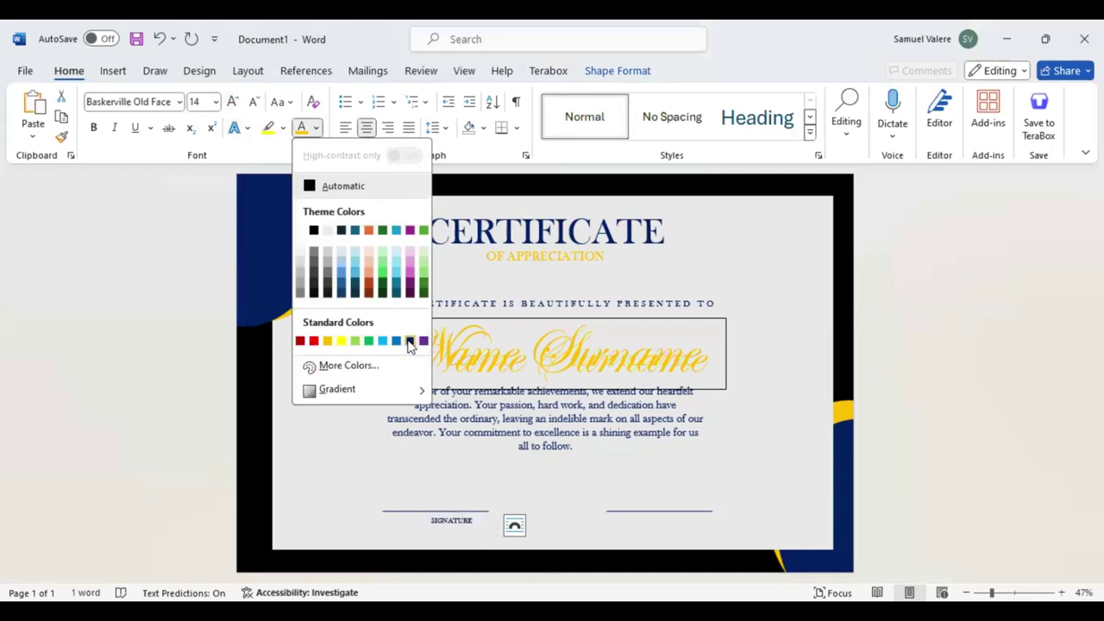
click(410, 342)
drag(463, 533, 450, 534)
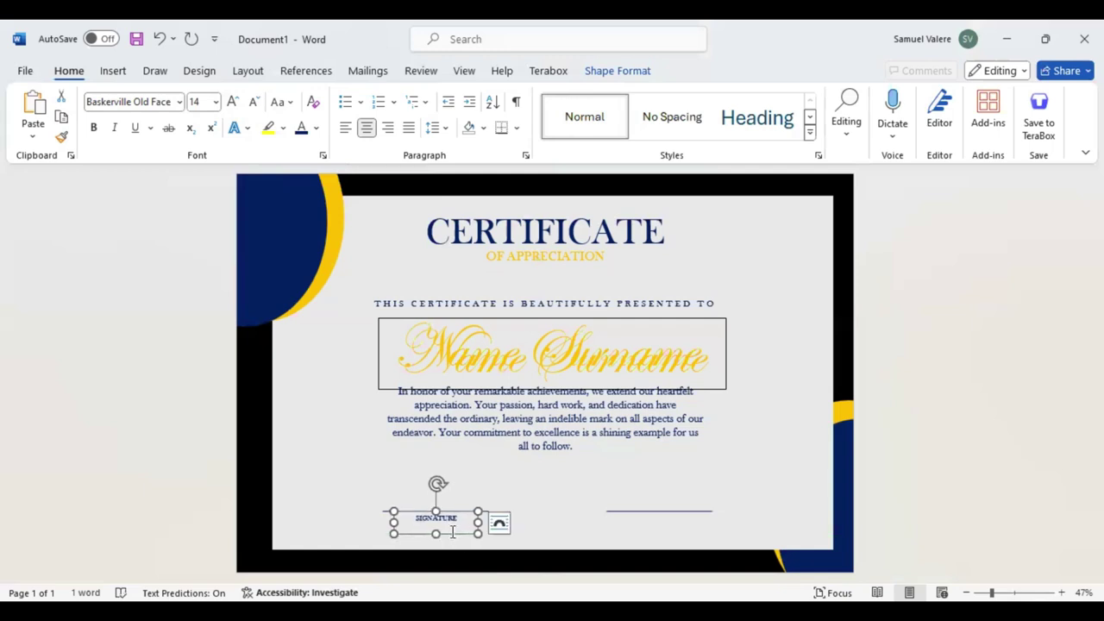
Duplicate the SIGNATURE label and move the copy under the right signature line.
key(ctrl+c)
key(ctrl+v)
key(Right)
key(Right)
key(Right)
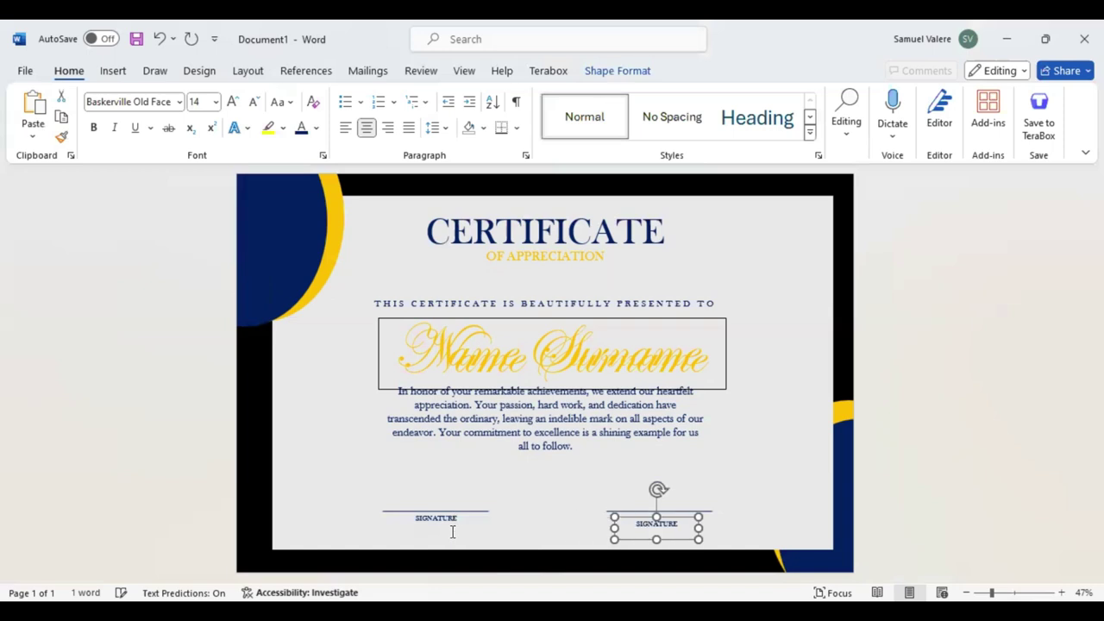
key(Up)
key(Up)
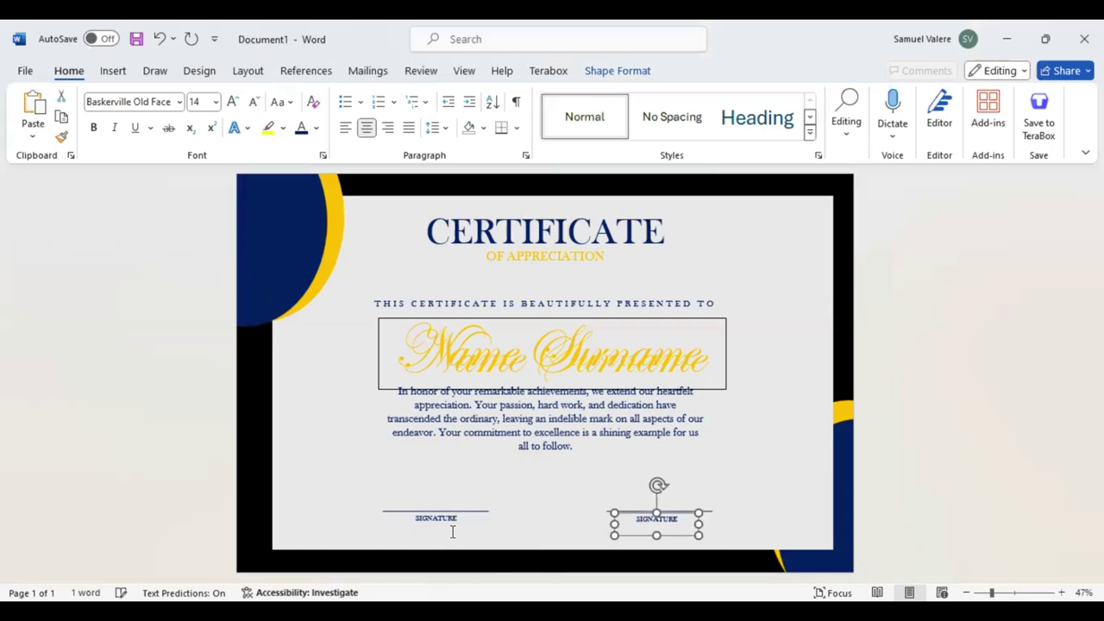
key(Right)
key(Up)
key(Right)
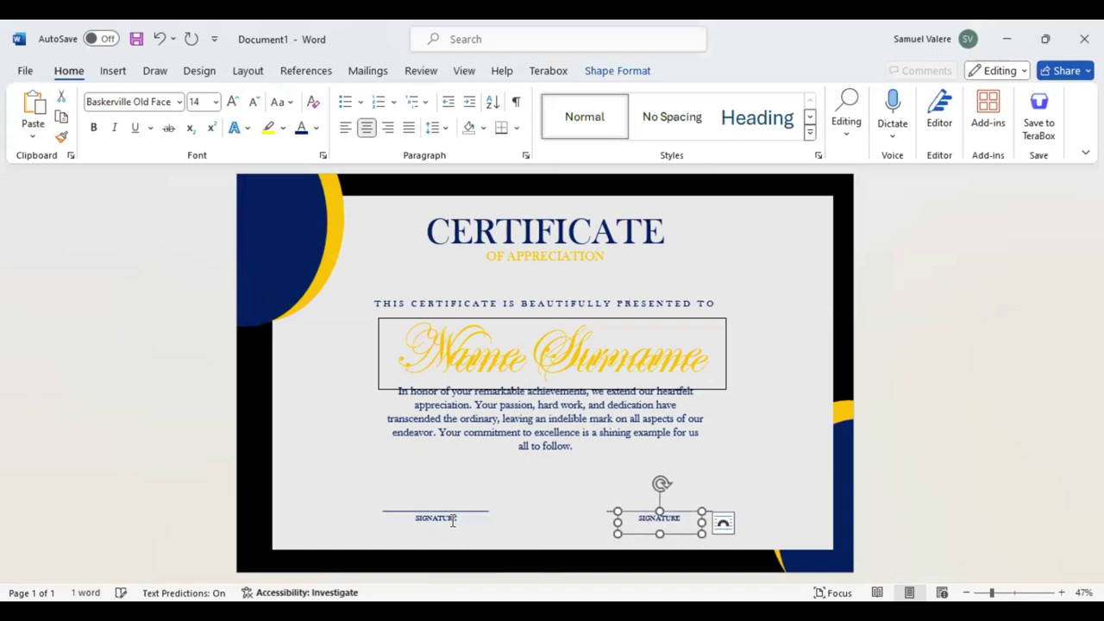
click(669, 355)
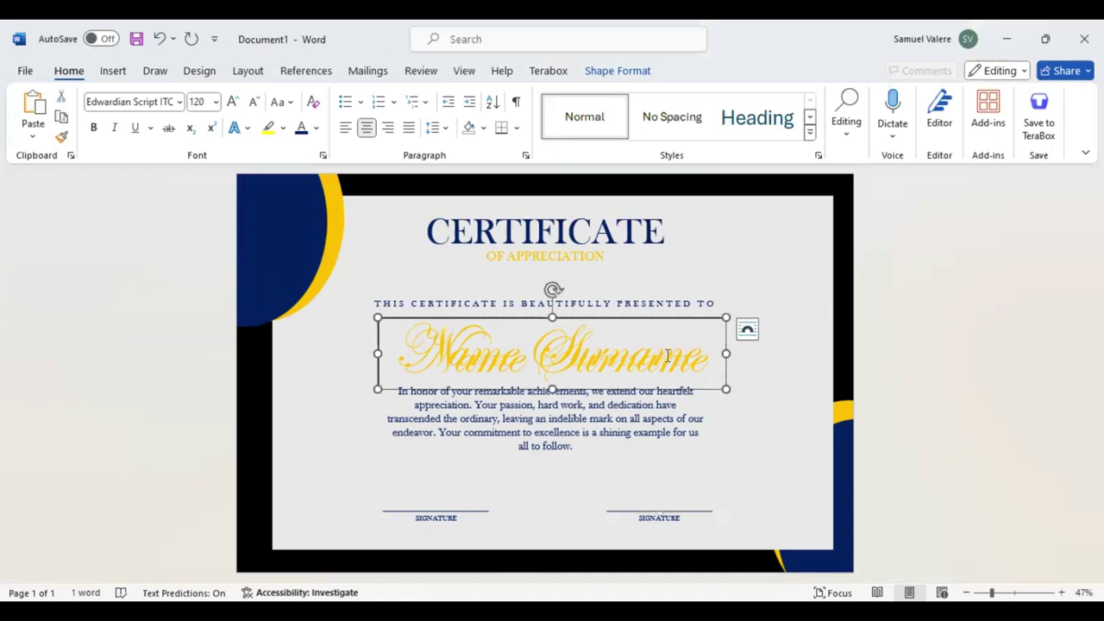